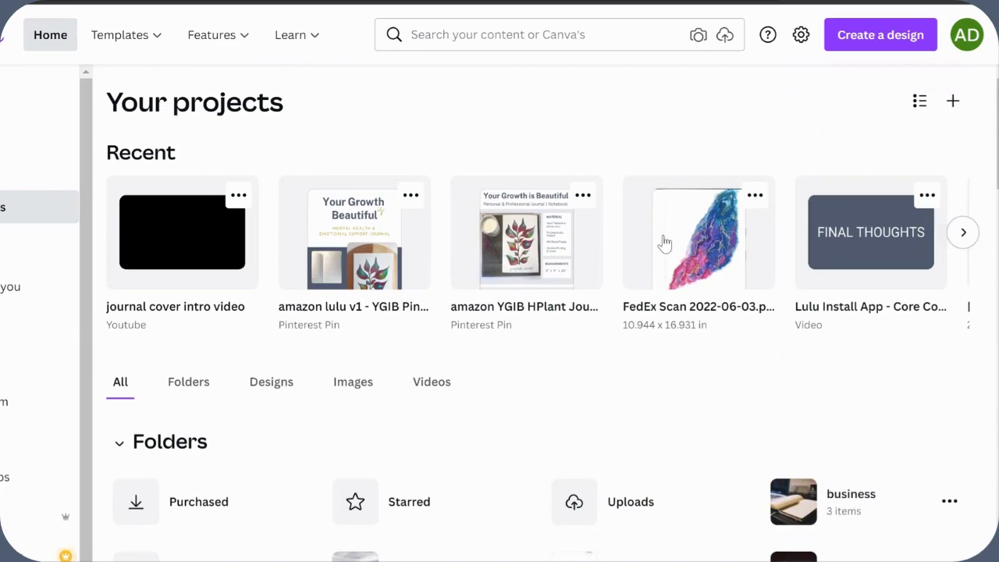
Open the recent design FedEx Scan 2022-06-03.pdf and select its scanned artwork image.
left_click(664, 244)
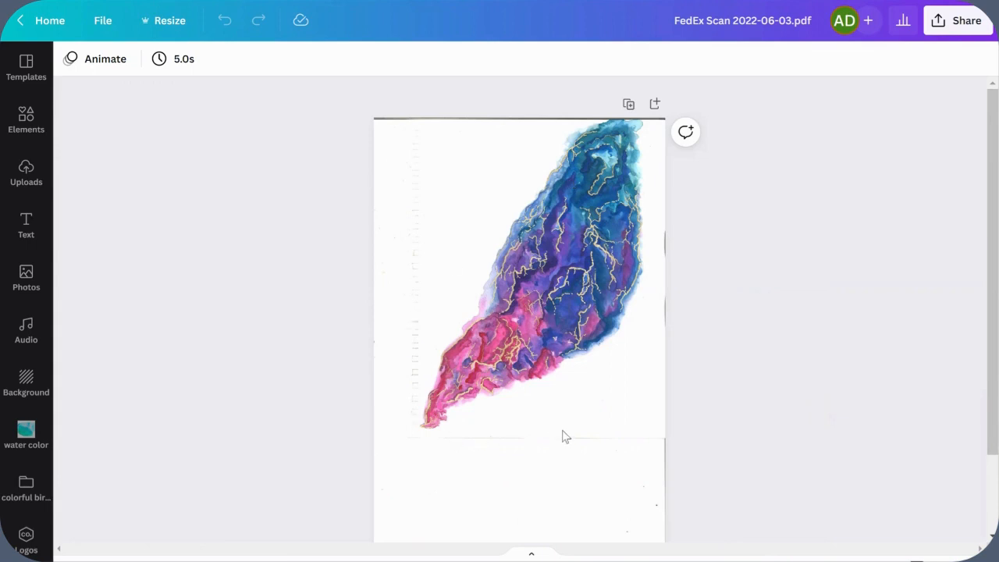
left_click(560, 321)
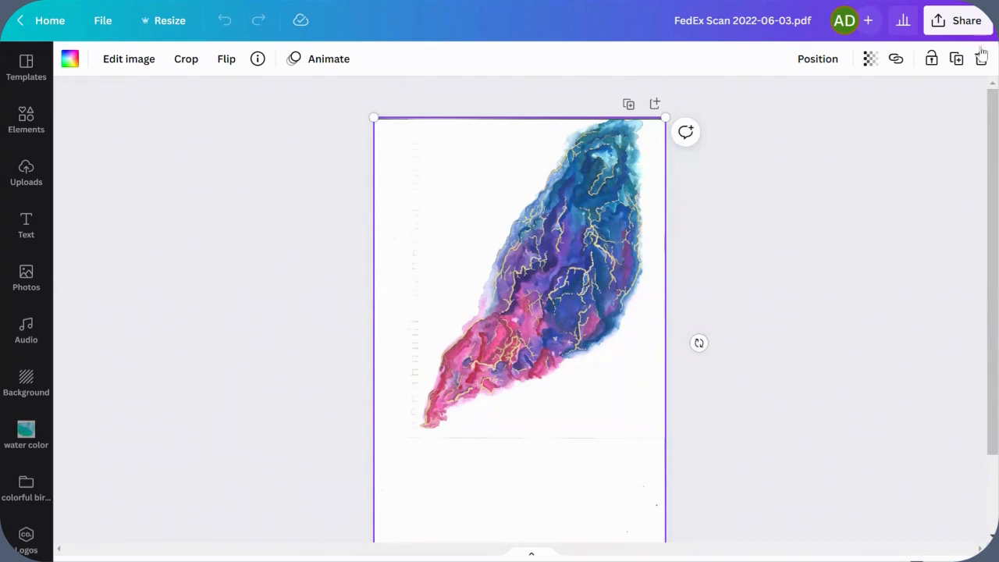
Review the file types available for downloading the scanned design, and leave the download options without exporting.
left_click(937, 22)
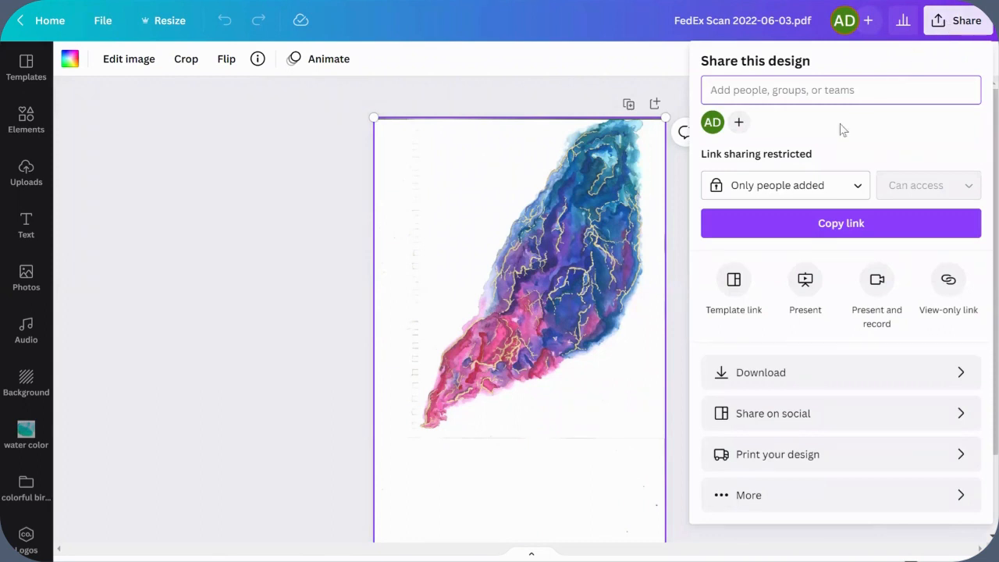
left_click(796, 372)
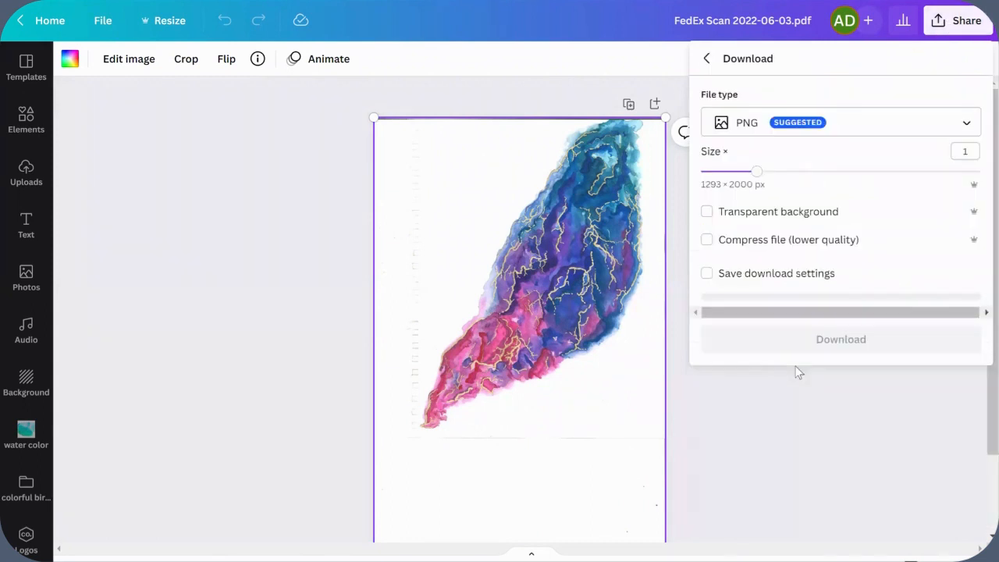
left_click(840, 128)
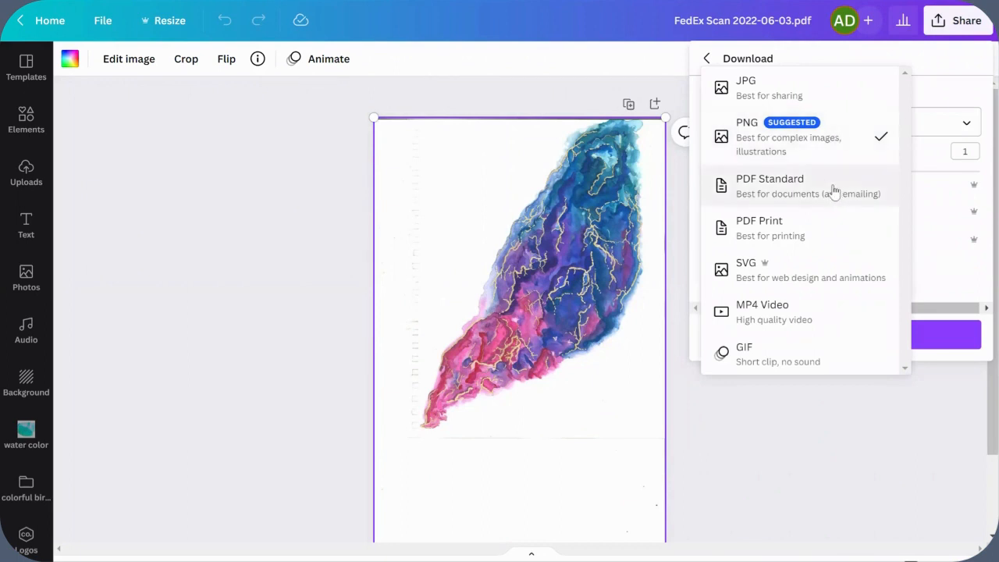
left_click(612, 69)
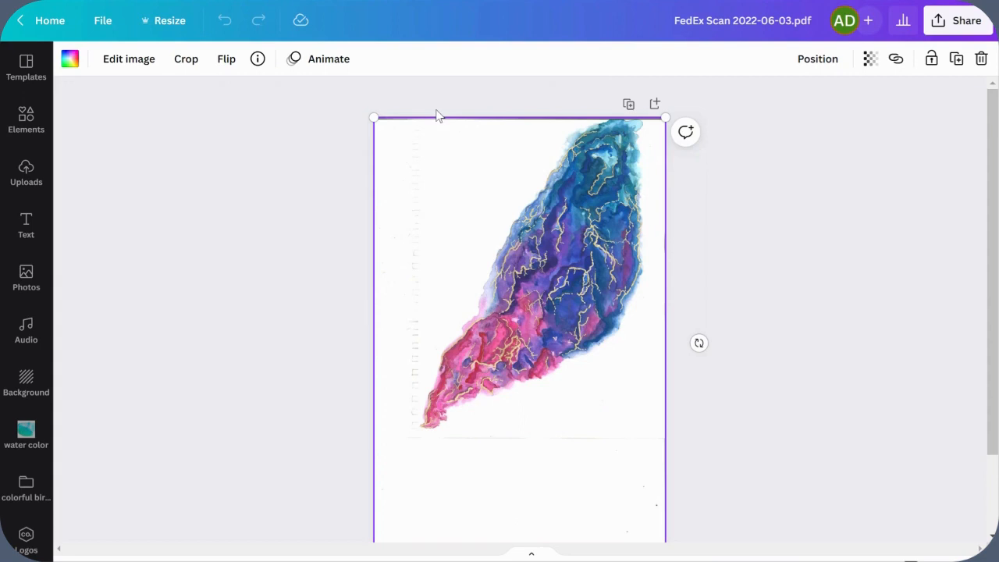
Remove the background of the scanned artwork with Background Remover and apply the result.
left_click(128, 62)
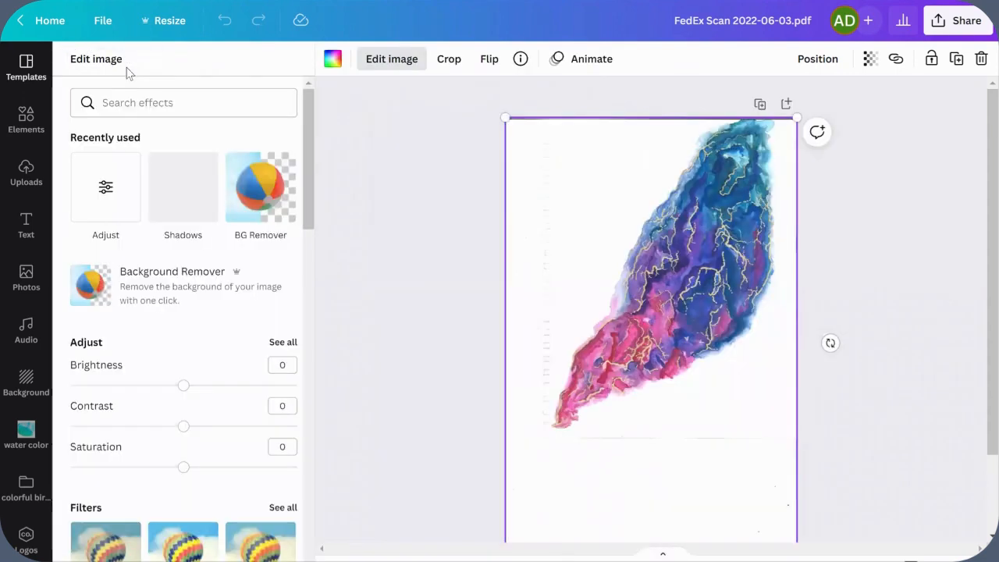
left_click(134, 292)
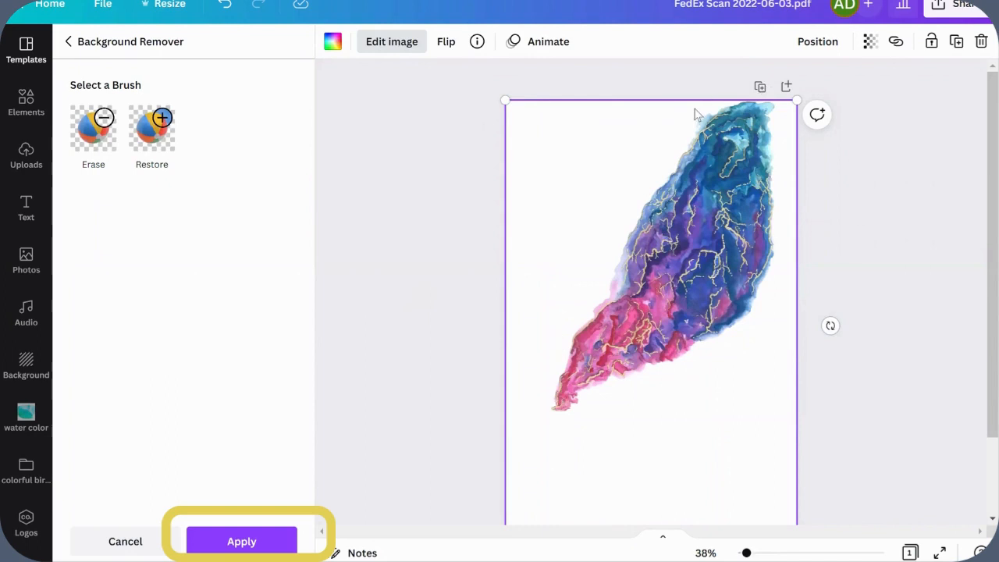
left_click(242, 542)
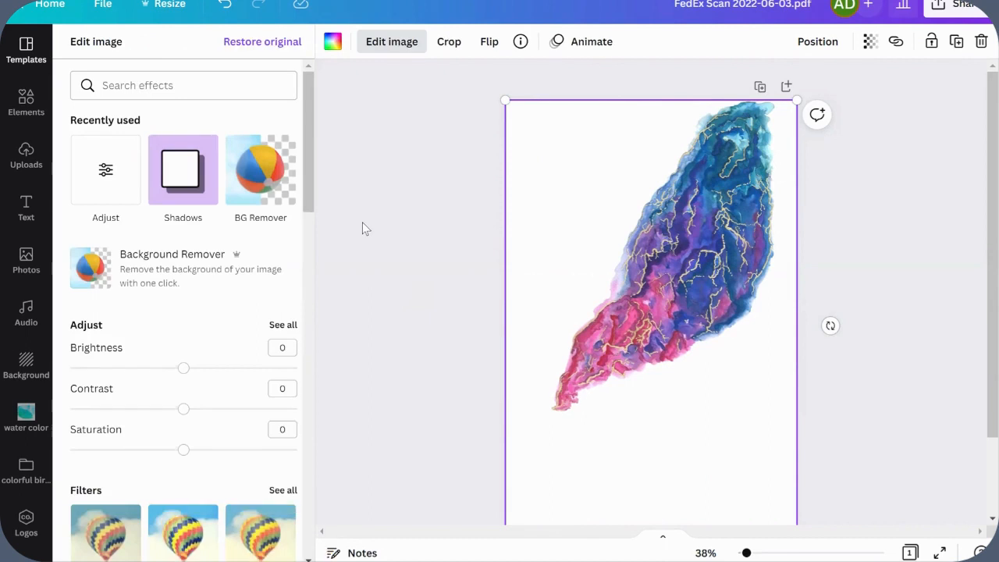
left_click(410, 228)
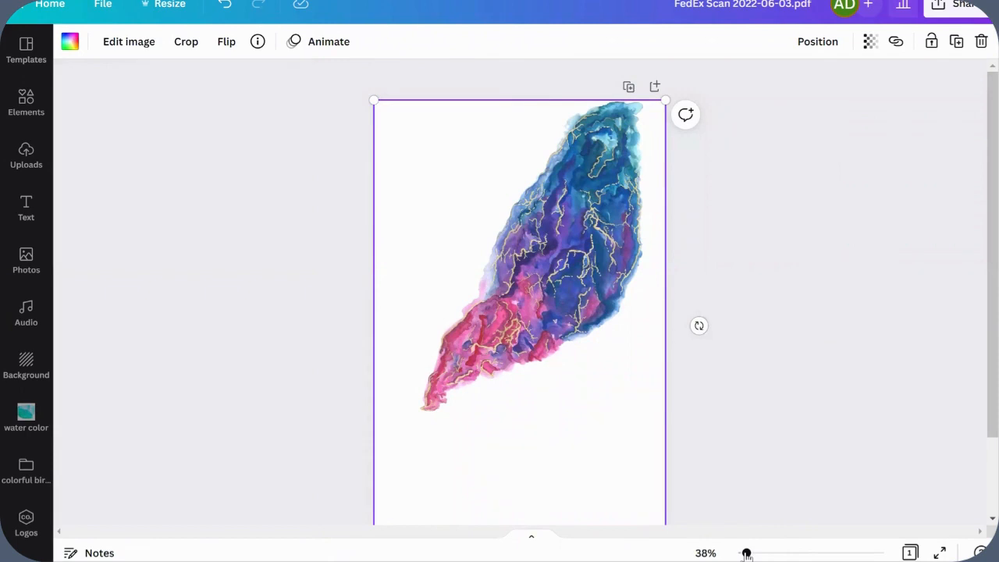
Examine the artwork's edges and fine details up close from its lower tip back to its upper part.
left_click_drag(746, 552, 751, 553)
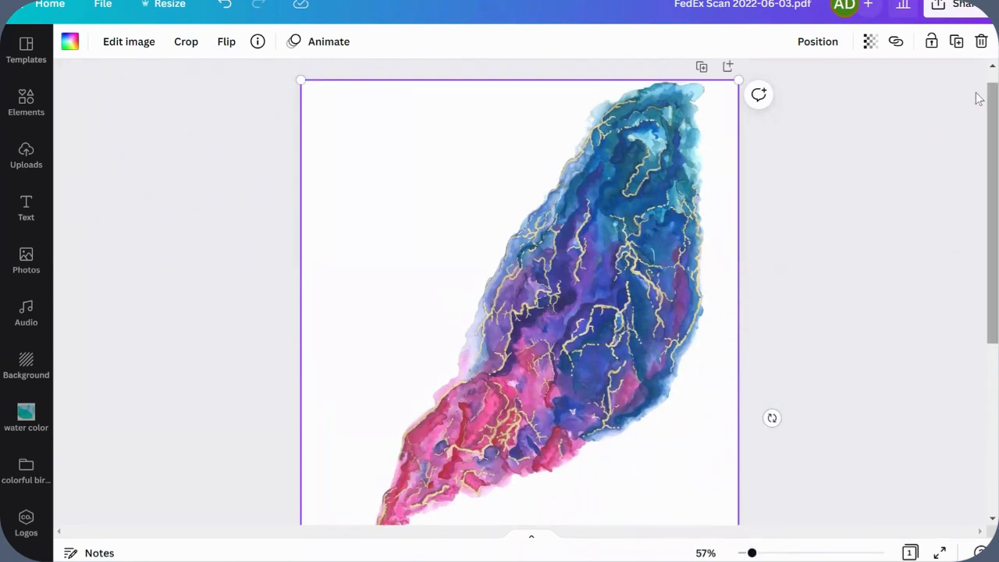
left_click_drag(990, 95, 989, 108)
scroll(979, 113, "down", 1)
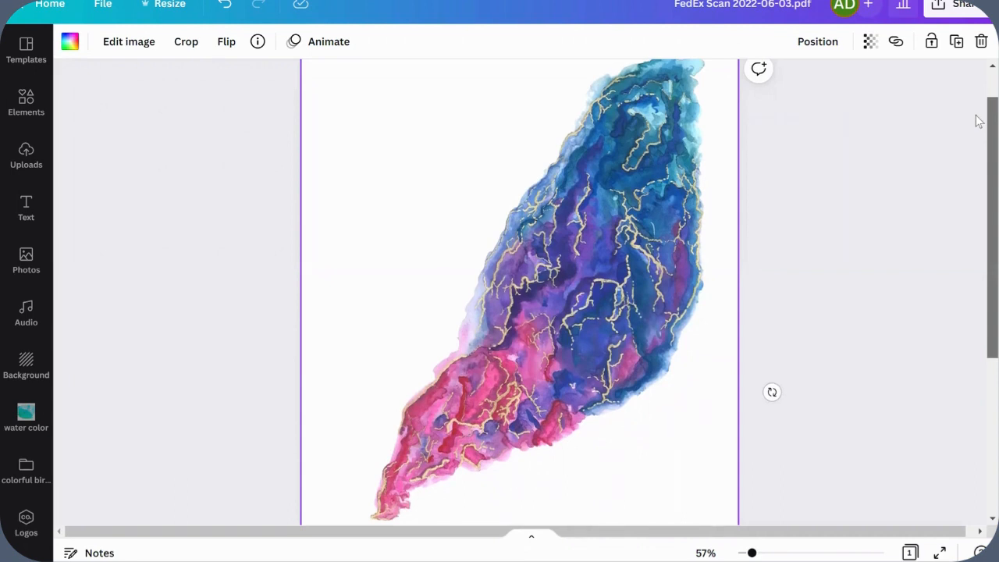
scroll(980, 133, "down", 4)
left_click_drag(751, 553, 772, 552)
scroll(797, 401, "down", 5)
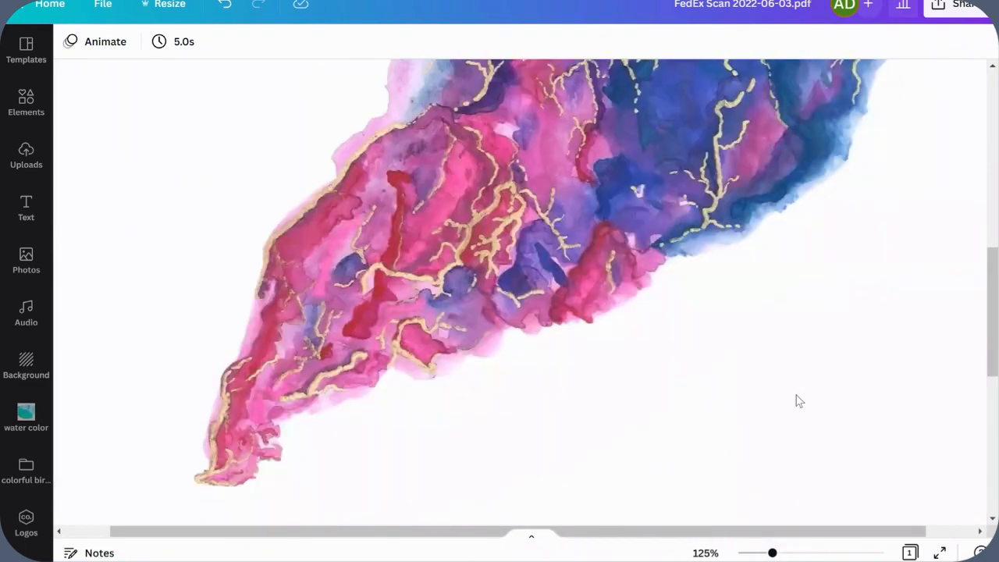
scroll(798, 401, "up", 10)
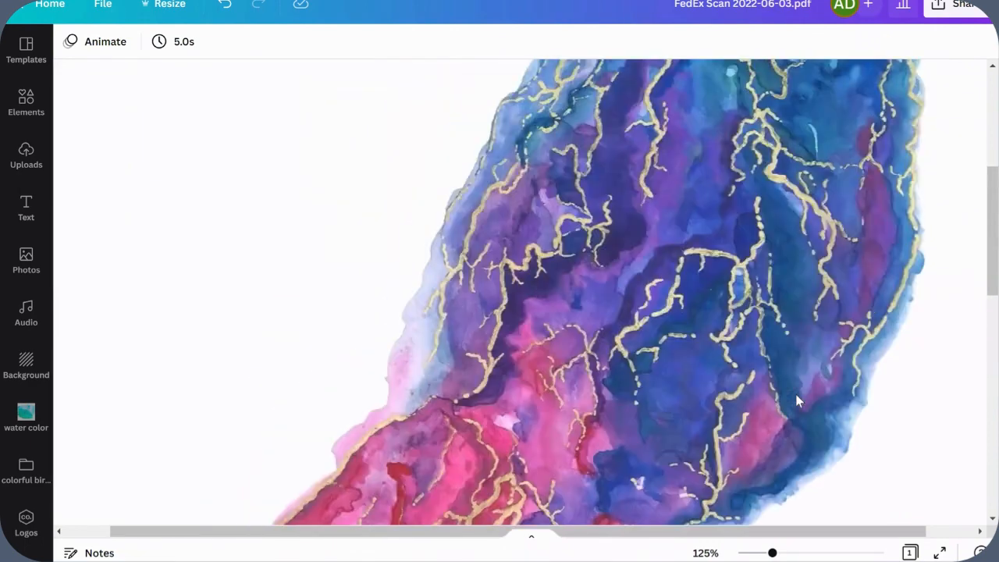
scroll(798, 401, "up", 10)
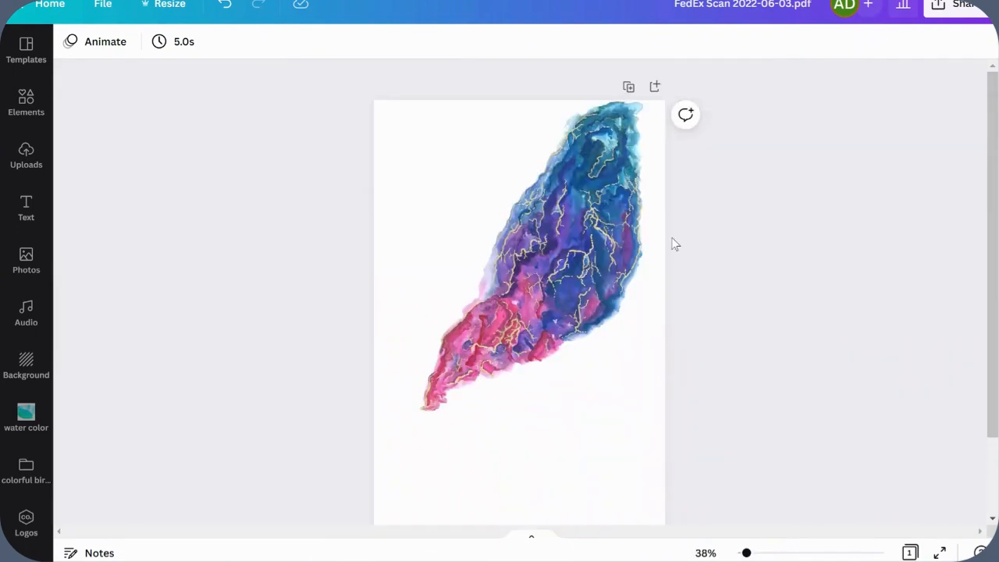
left_click(26, 206)
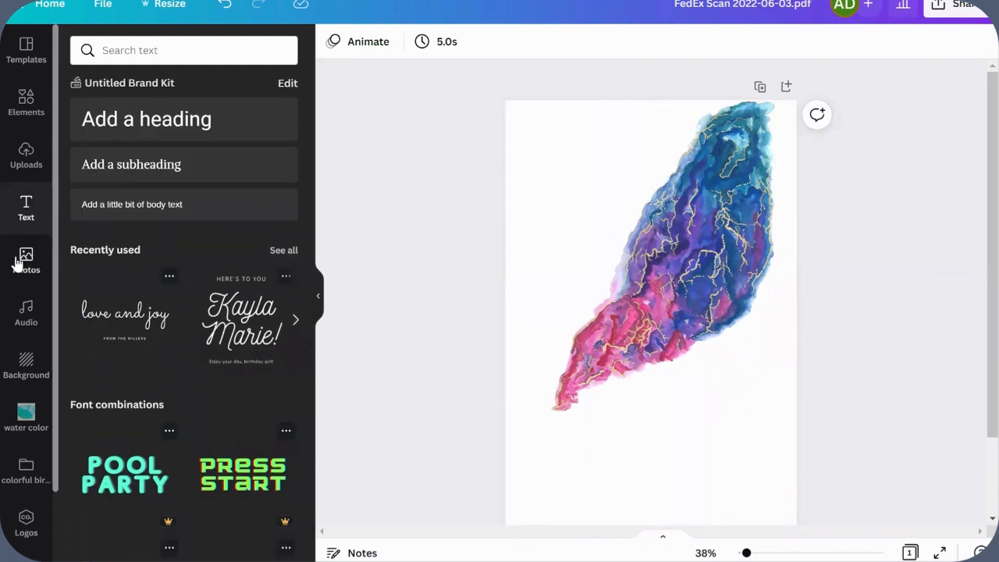
left_click(25, 102)
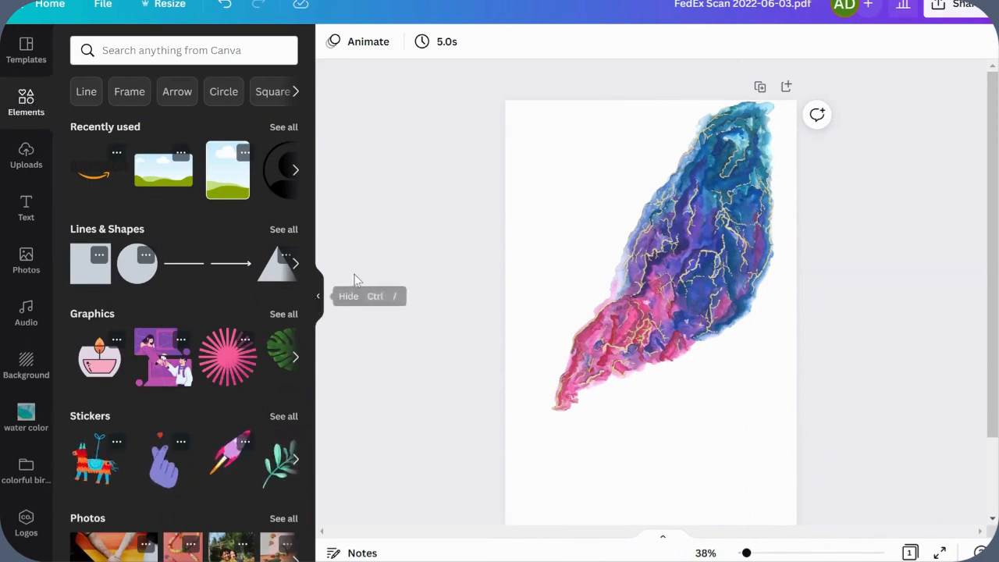
left_click(317, 301)
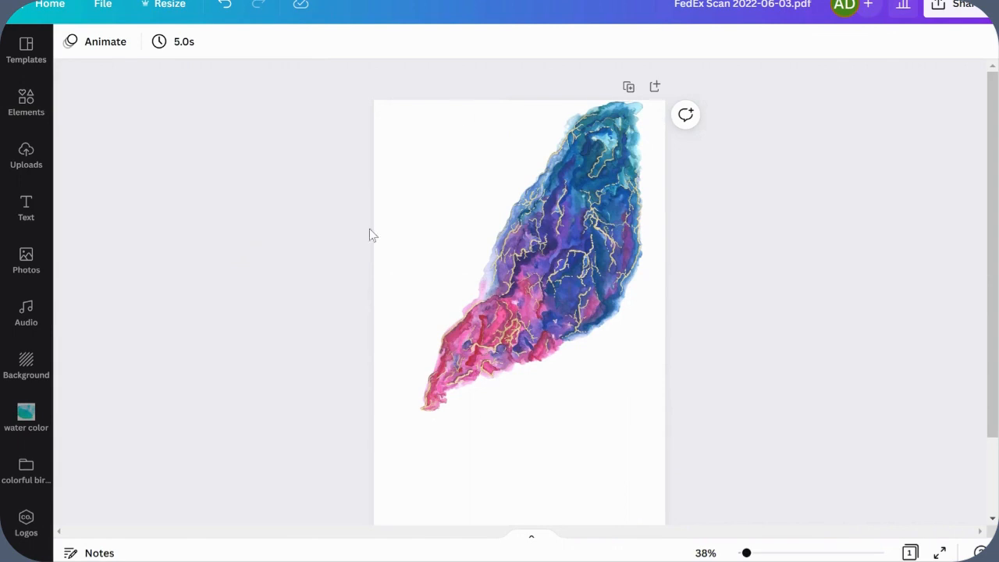
Look through the image editing effects available for the artwork, including the full set of filters, smartmockups, shadows and duotones.
left_click(517, 287)
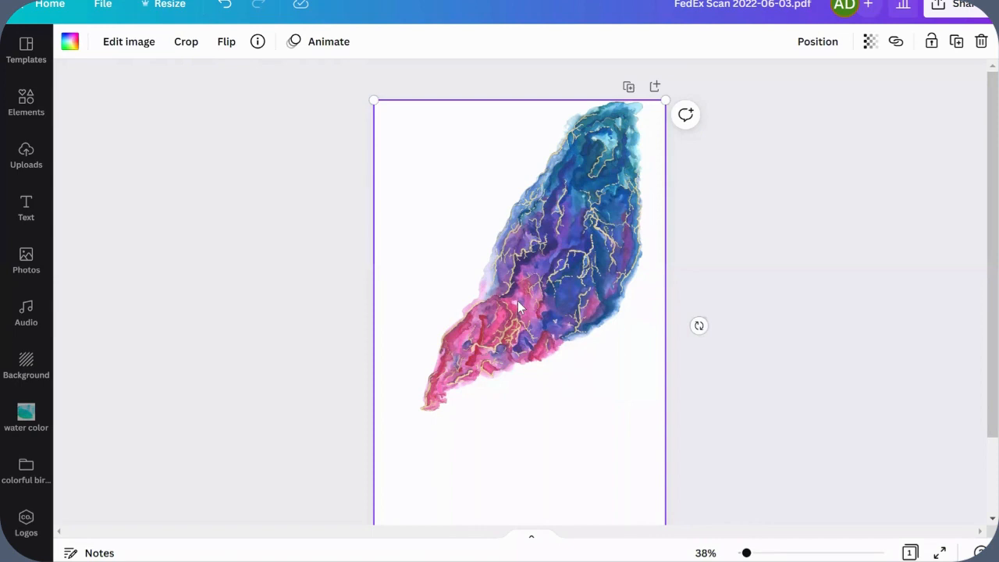
left_click(128, 43)
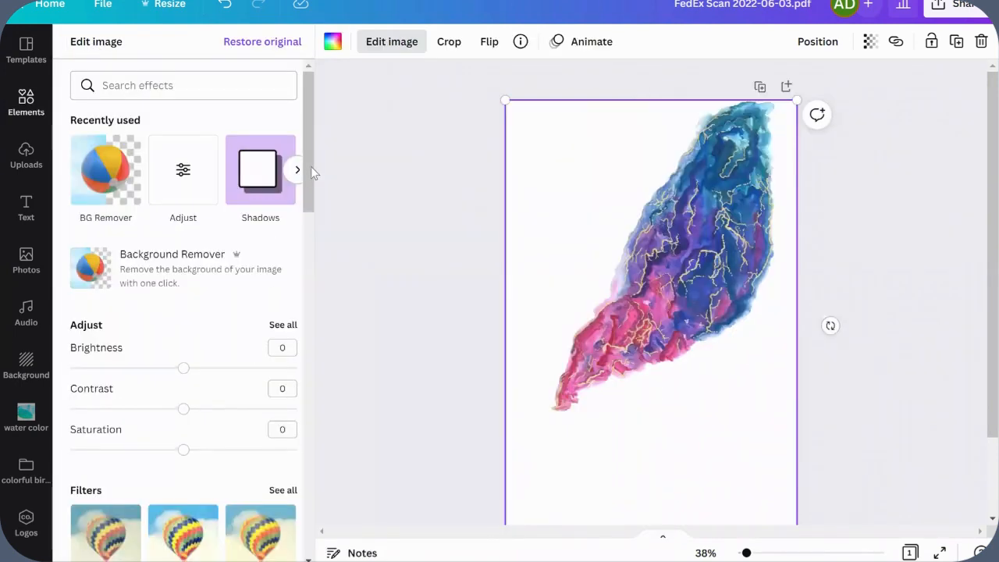
scroll(315, 234, "down", 5)
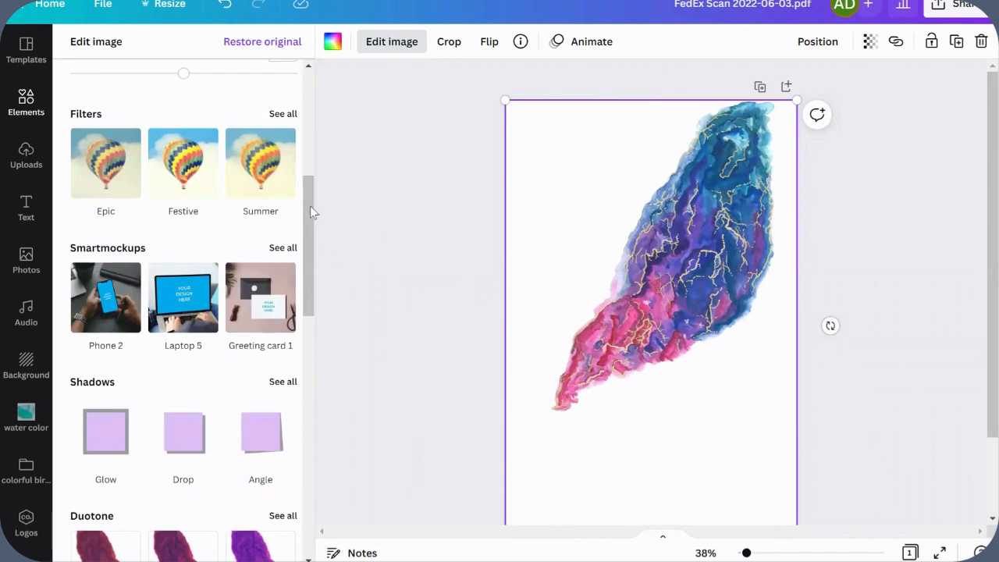
left_click_drag(307, 209, 311, 125)
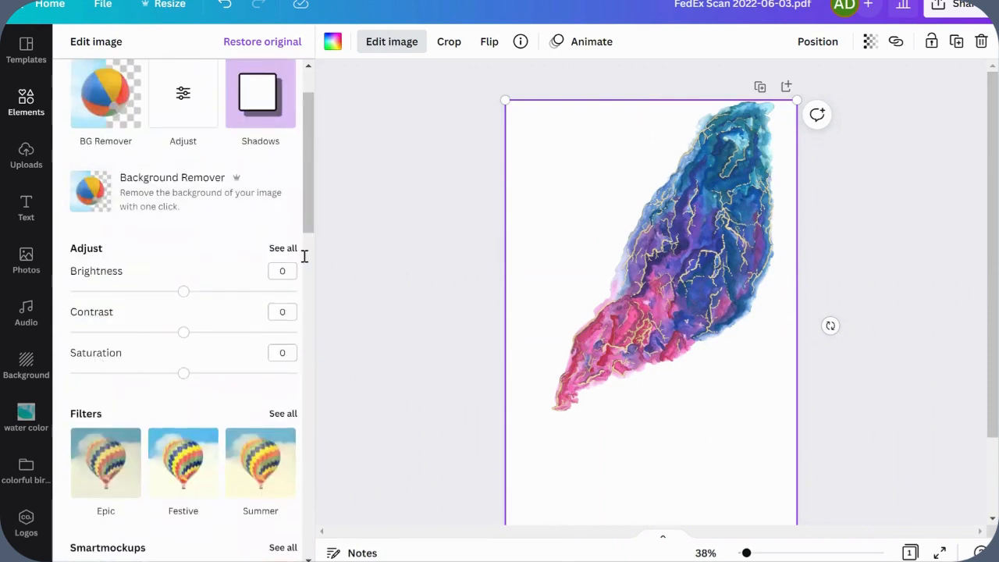
scroll(308, 148, "up", 1)
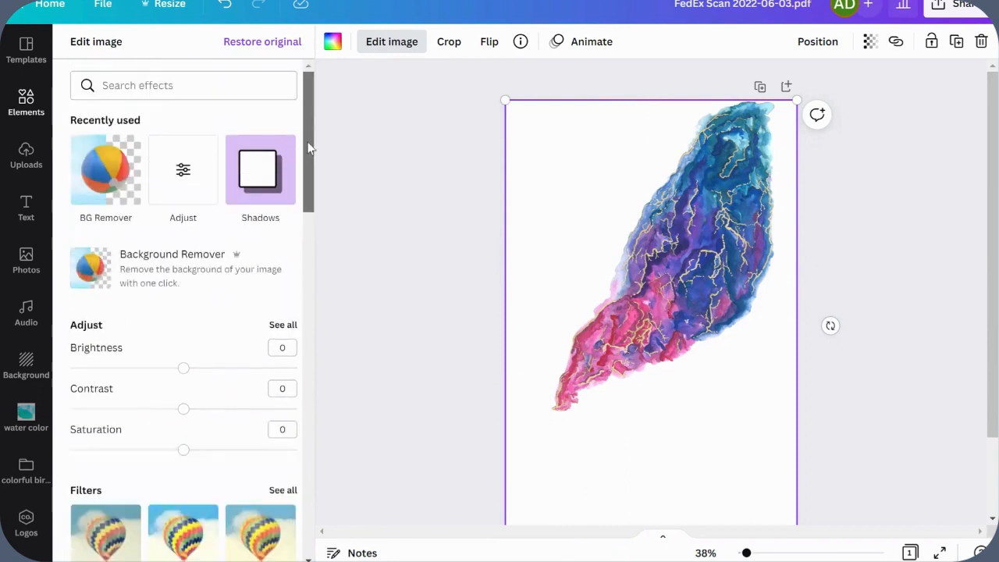
scroll(308, 148, "down", 5)
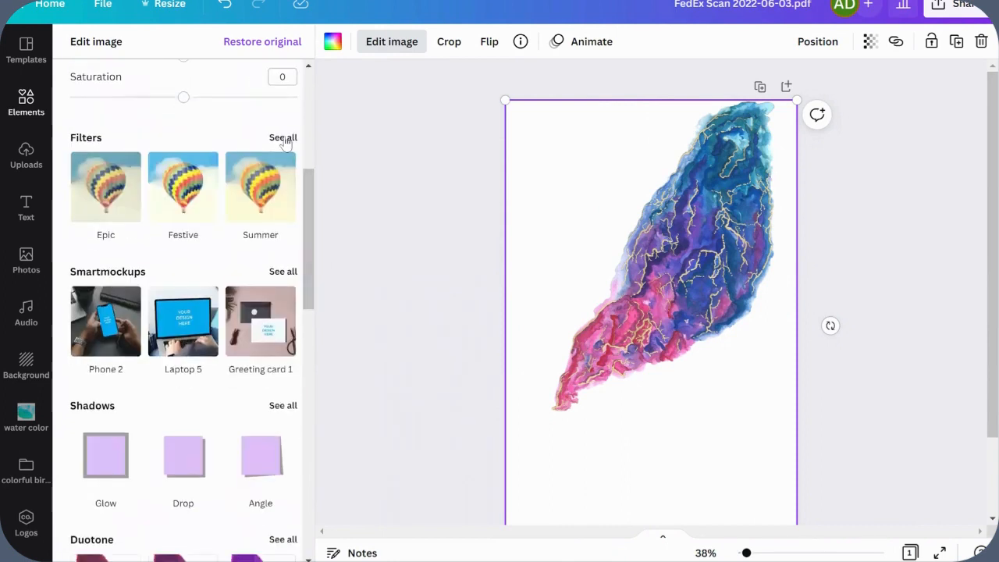
left_click(283, 138)
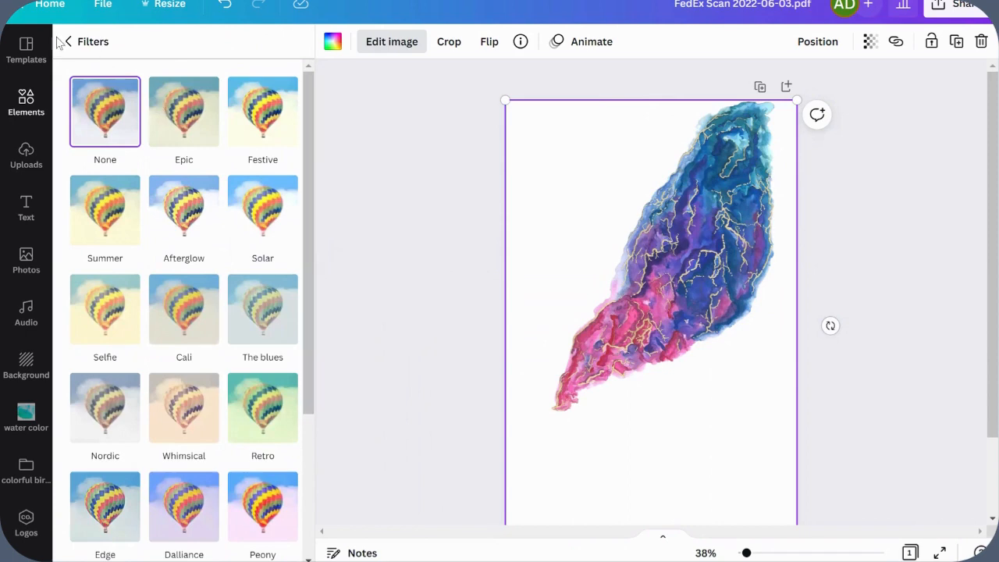
left_click(82, 48)
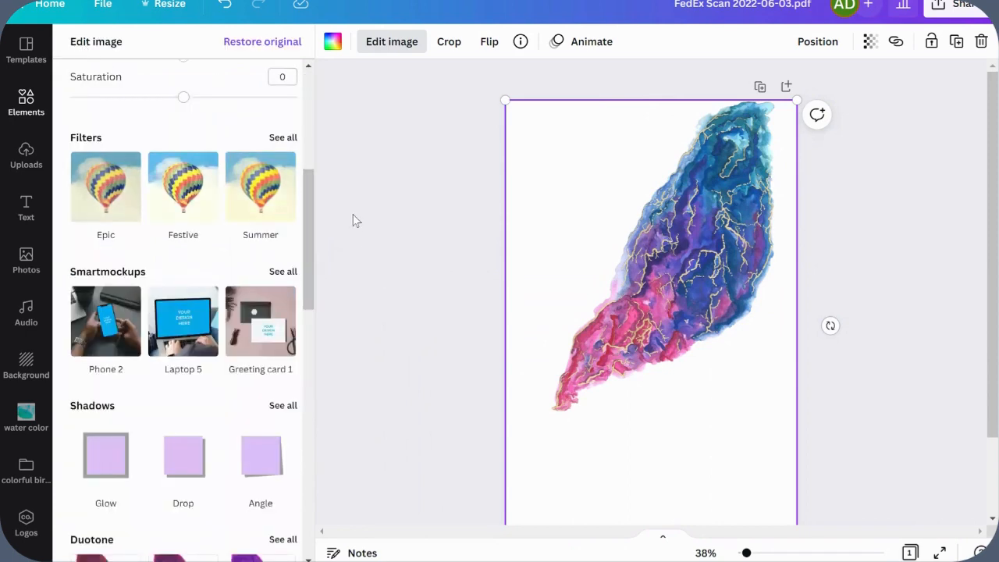
scroll(310, 242, "down", 3)
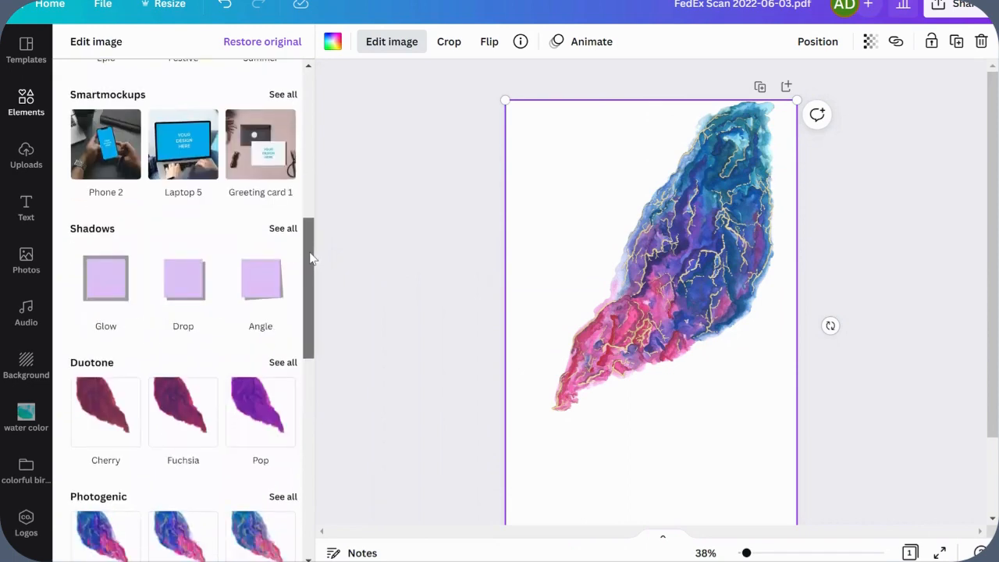
left_click_drag(310, 252, 335, 89)
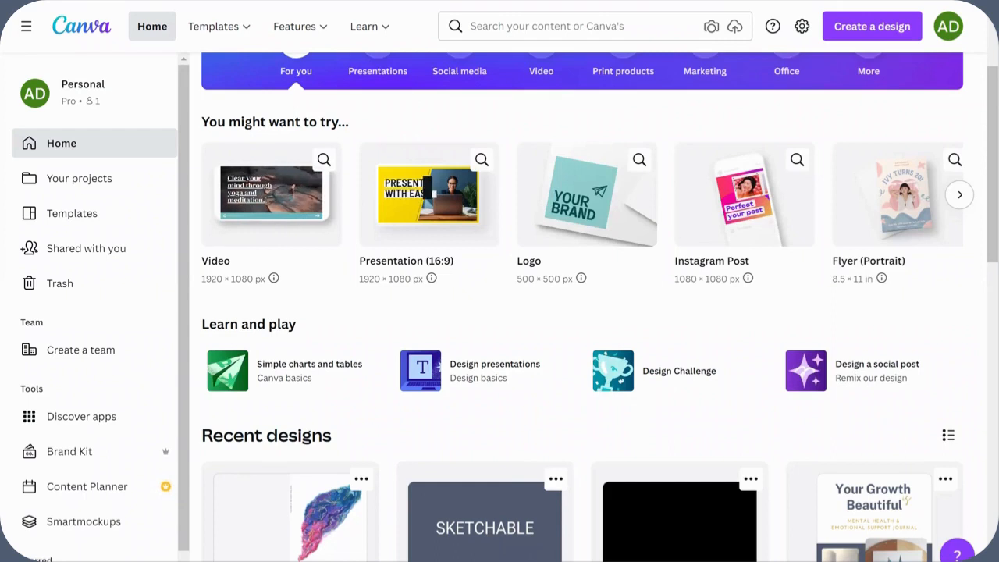
Go to the Lulu Covers design and check its custom width and height in the resize options without changing them.
left_click(871, 35)
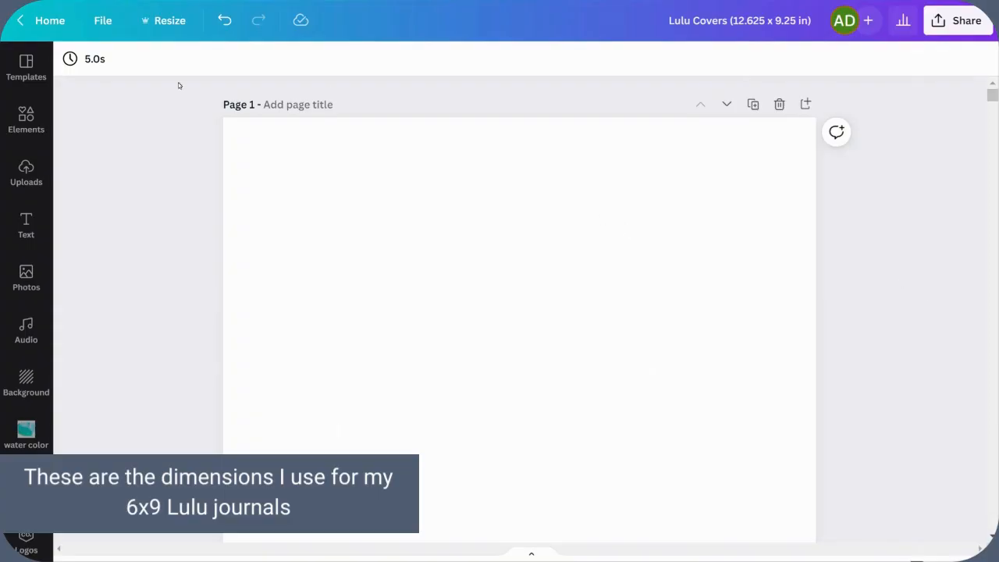
left_click(169, 23)
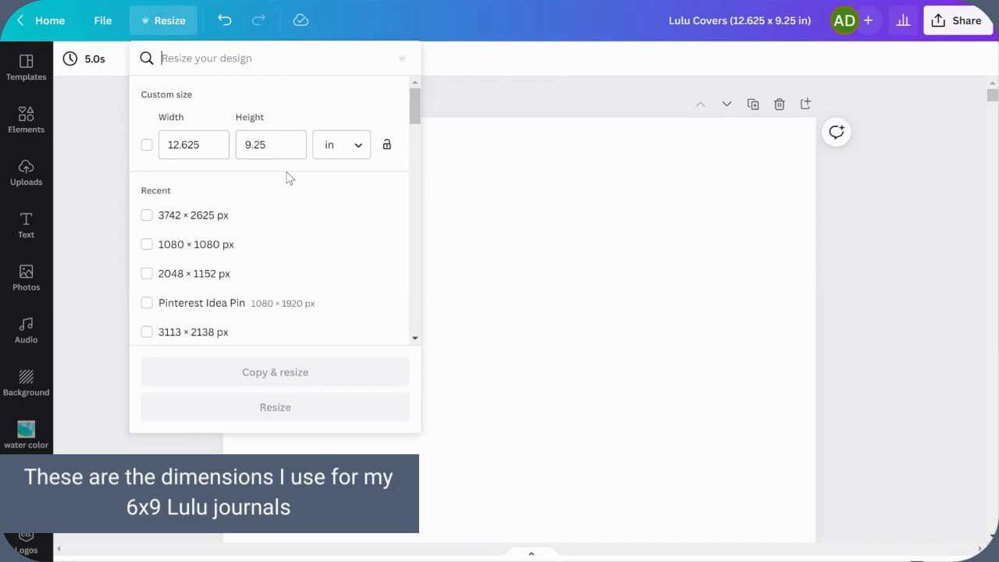
left_click(503, 204)
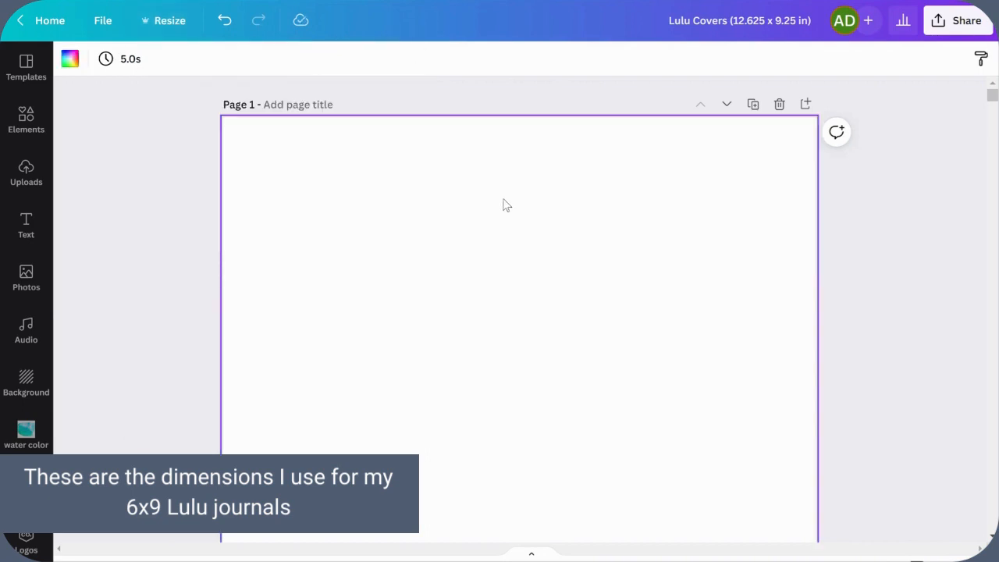
Review the finished cover on page 2, including its back cover rectangle, and return to the blank page 1.
scroll(883, 289, "down", 5)
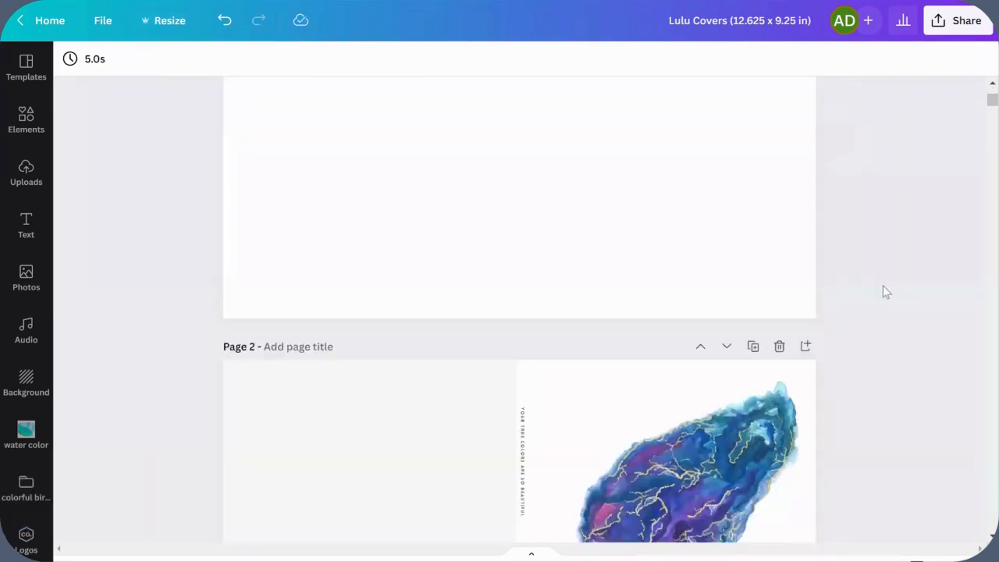
scroll(883, 291, "down", 1)
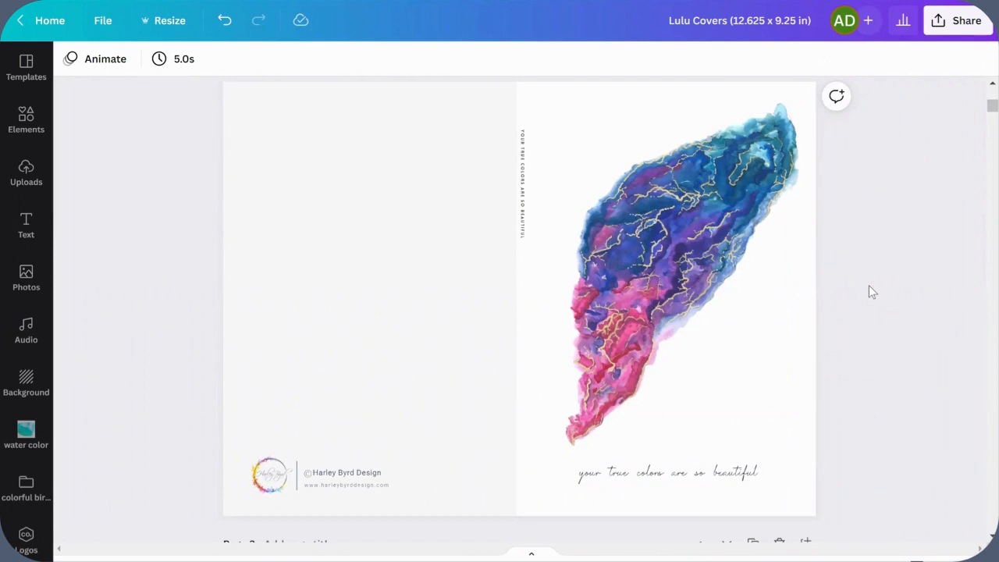
left_click(370, 185)
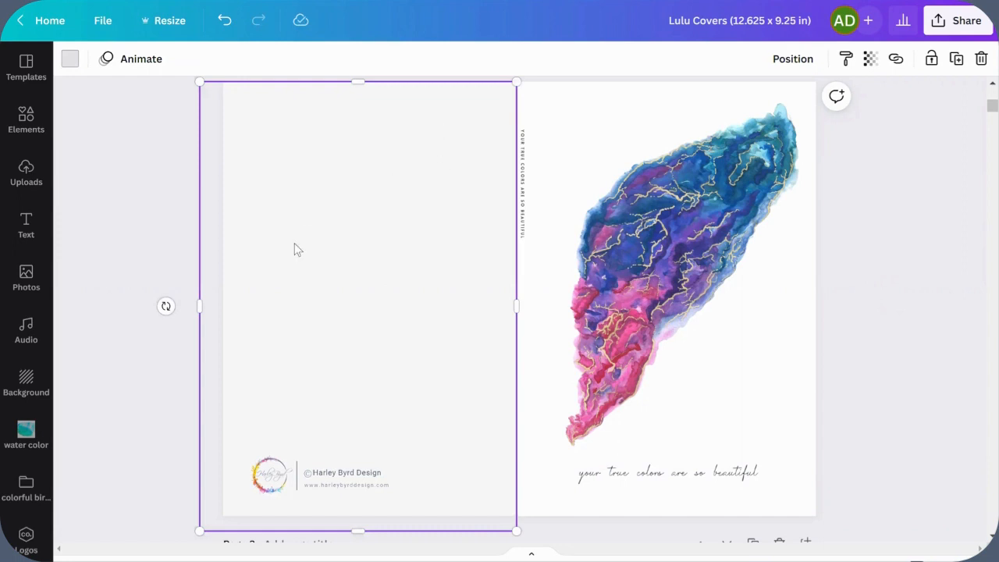
left_click(856, 297)
scroll(857, 296, "up", 6)
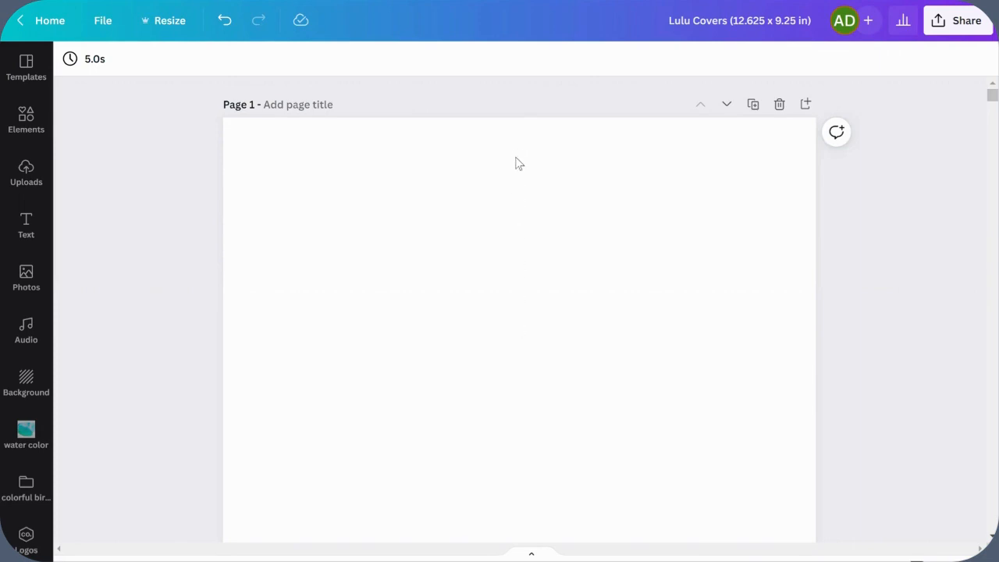
left_click(27, 264)
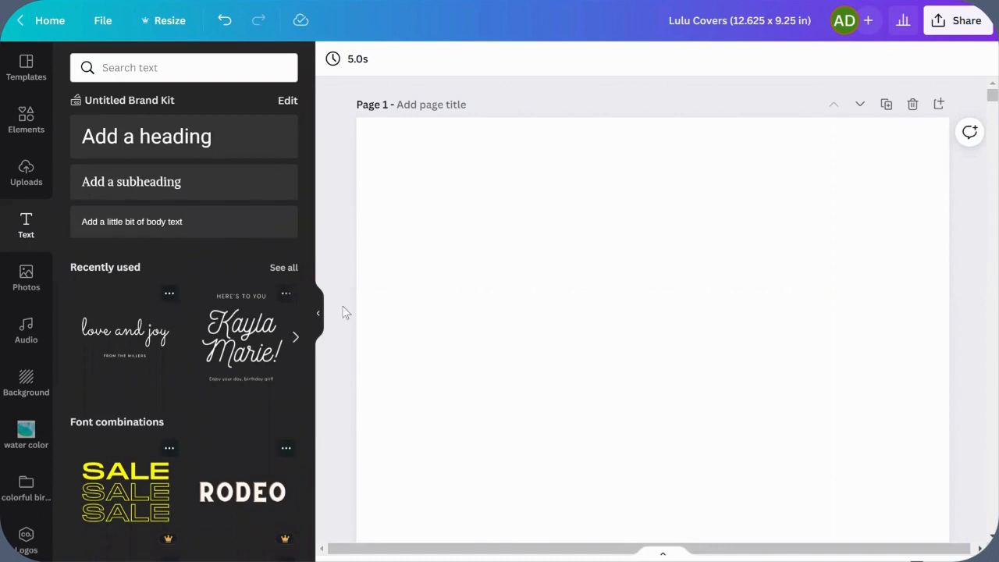
left_click(321, 316)
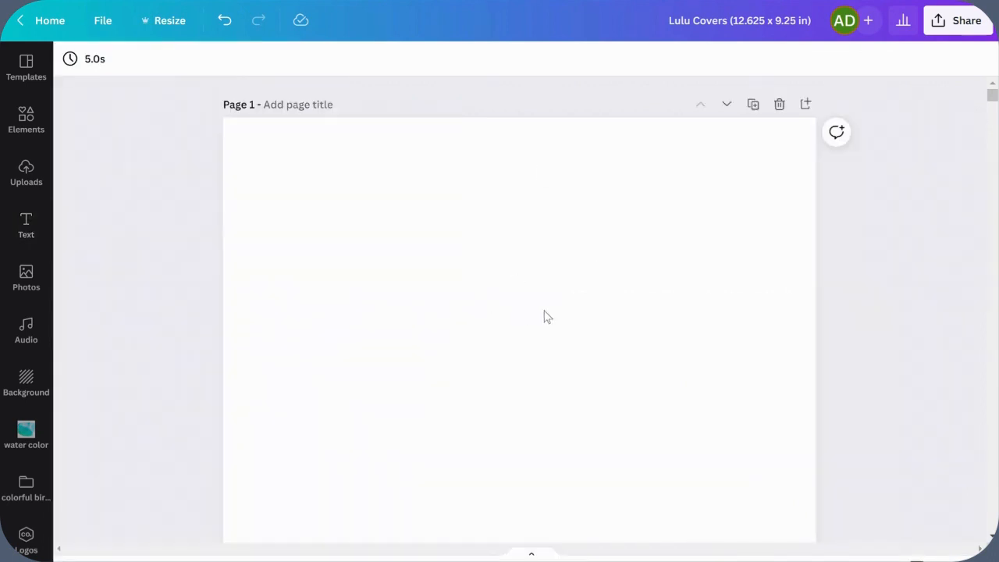
Copy the vertical spine text from the finished cover on page 2 and paste it onto the blank page 1.
scroll(544, 314, "down", 3)
scroll(544, 316, "down", 5)
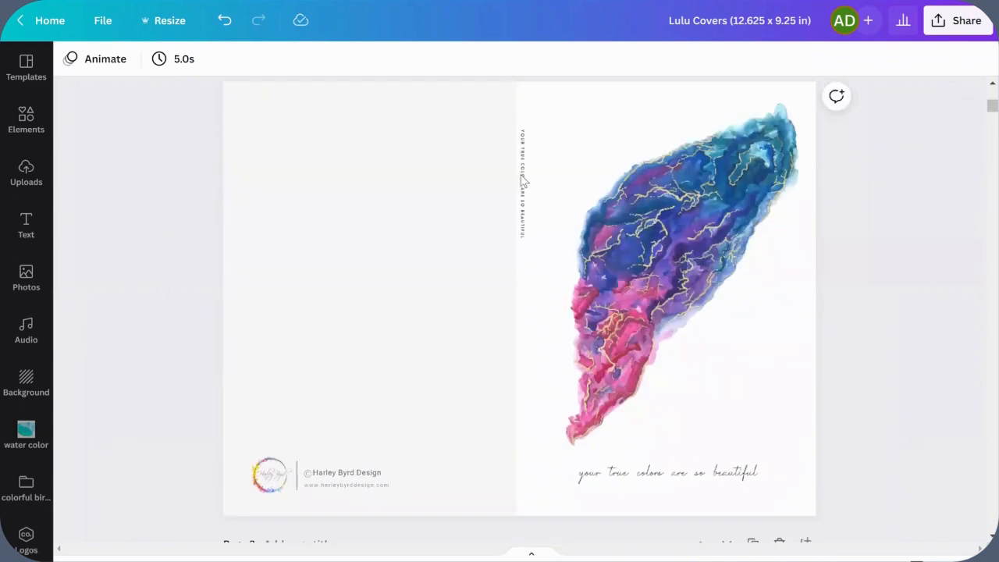
left_click(523, 181)
right_click(522, 179)
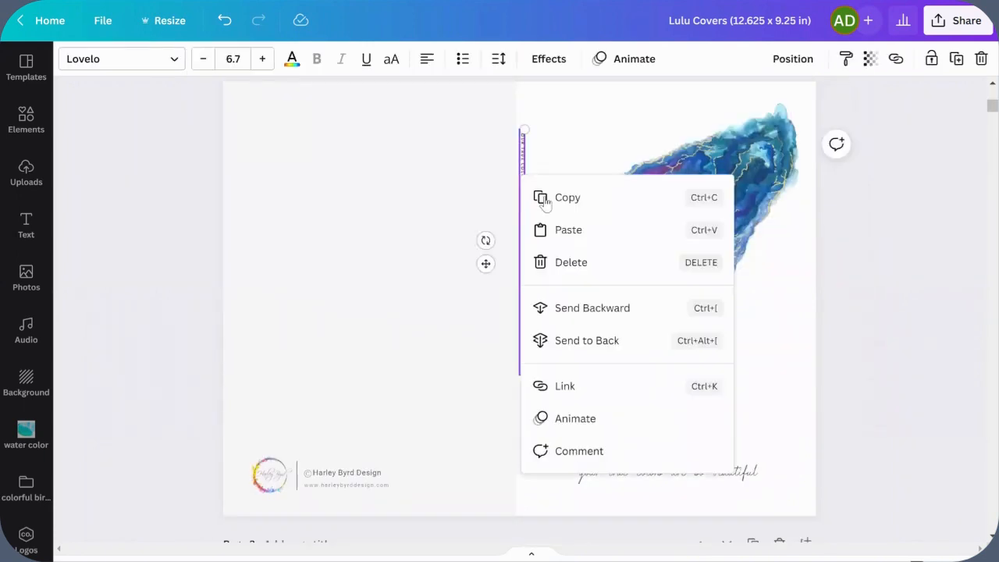
left_click(545, 201)
scroll(541, 206, "up", 10)
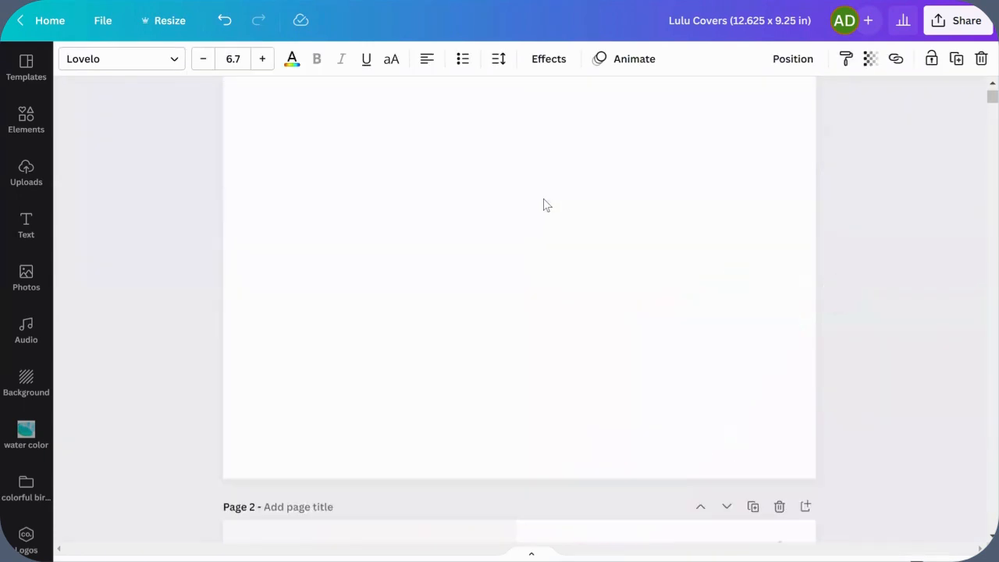
scroll(526, 192, "up", 1)
right_click(516, 188)
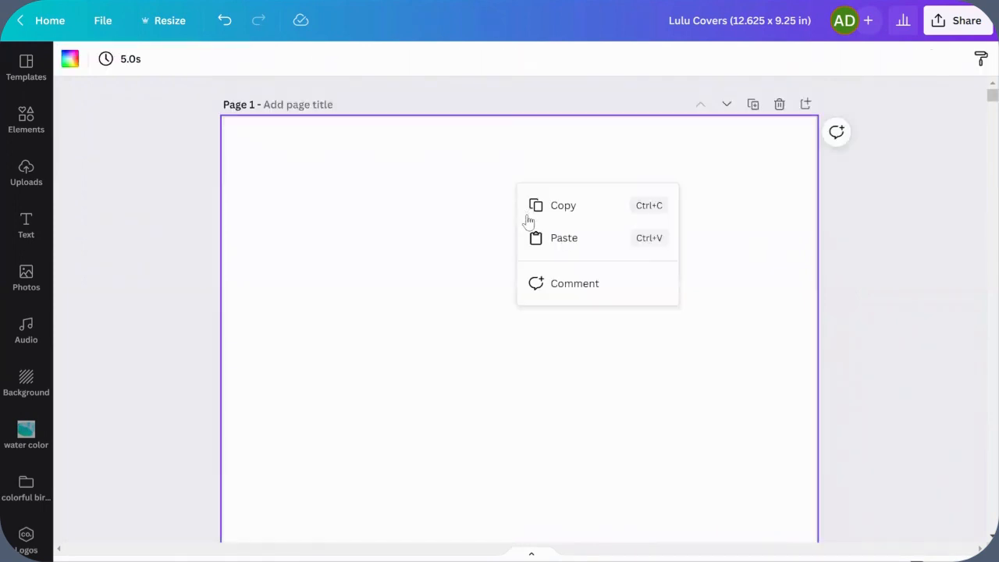
left_click(546, 236)
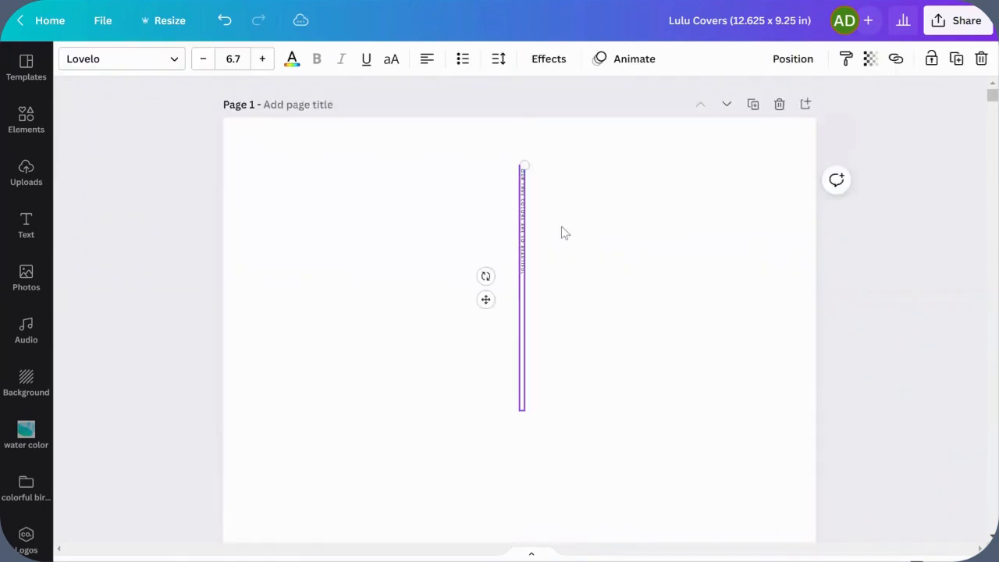
Align the pasted spine text on page 1 to the horizontal center of the page.
left_click(792, 60)
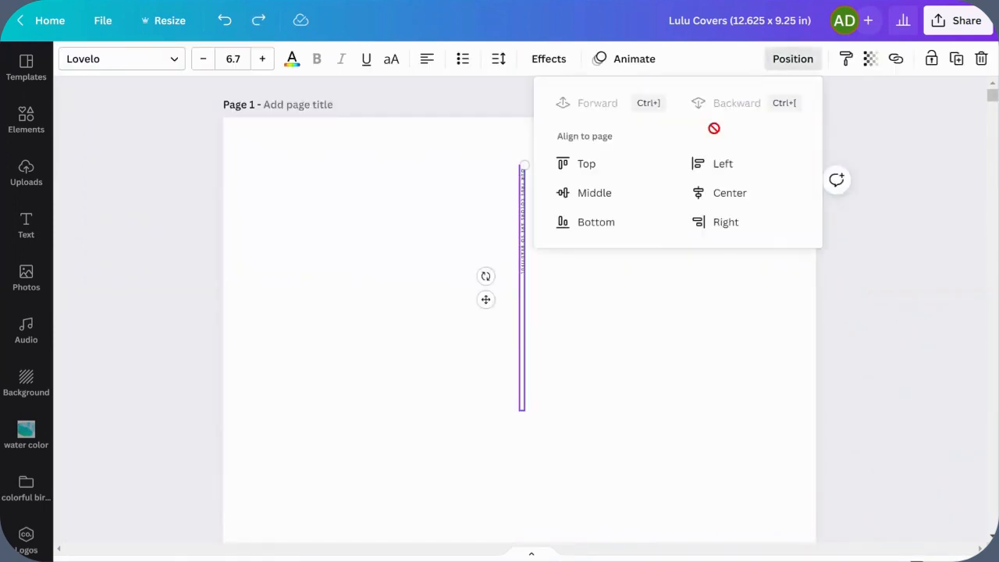
left_click(728, 201)
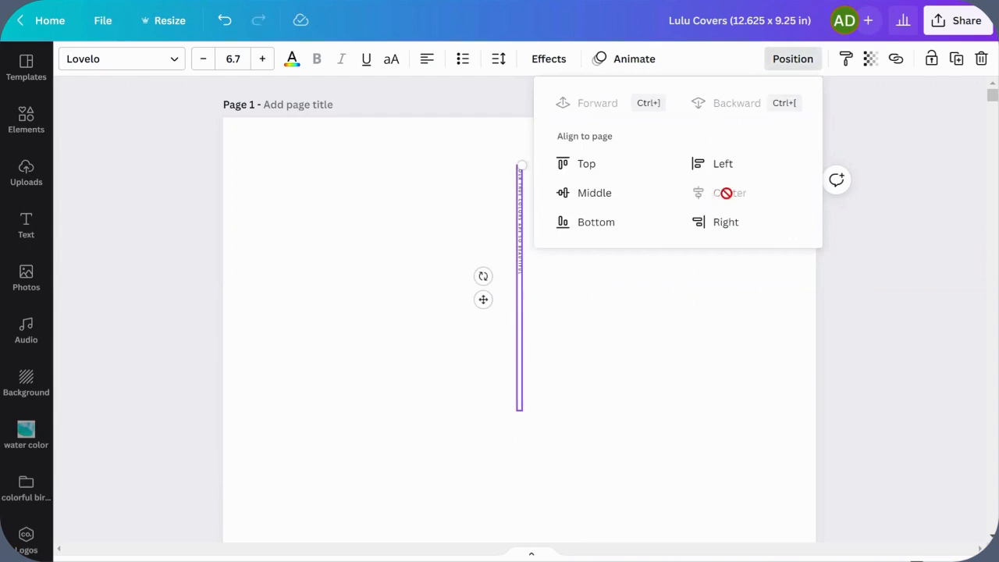
left_click(854, 337)
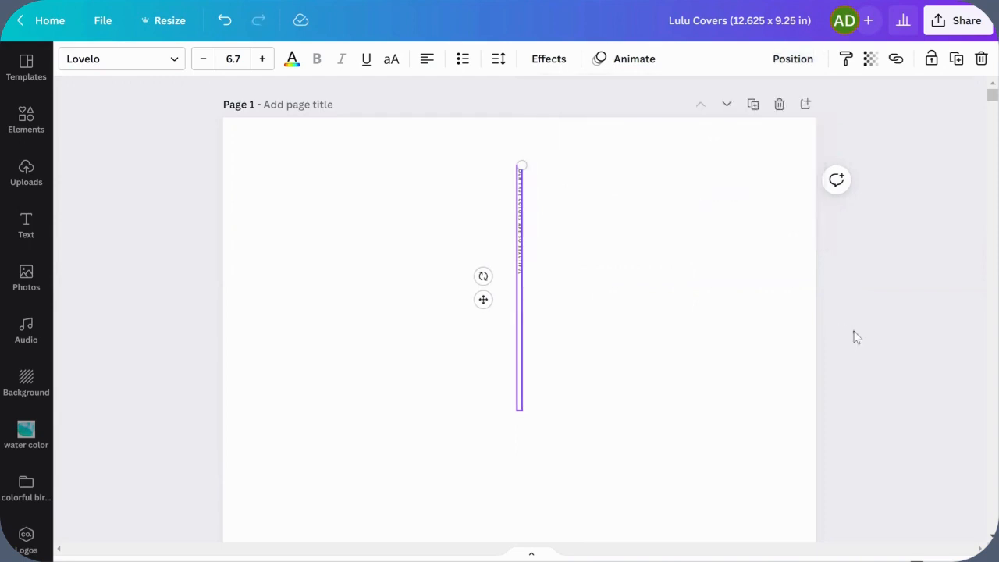
left_click(537, 263)
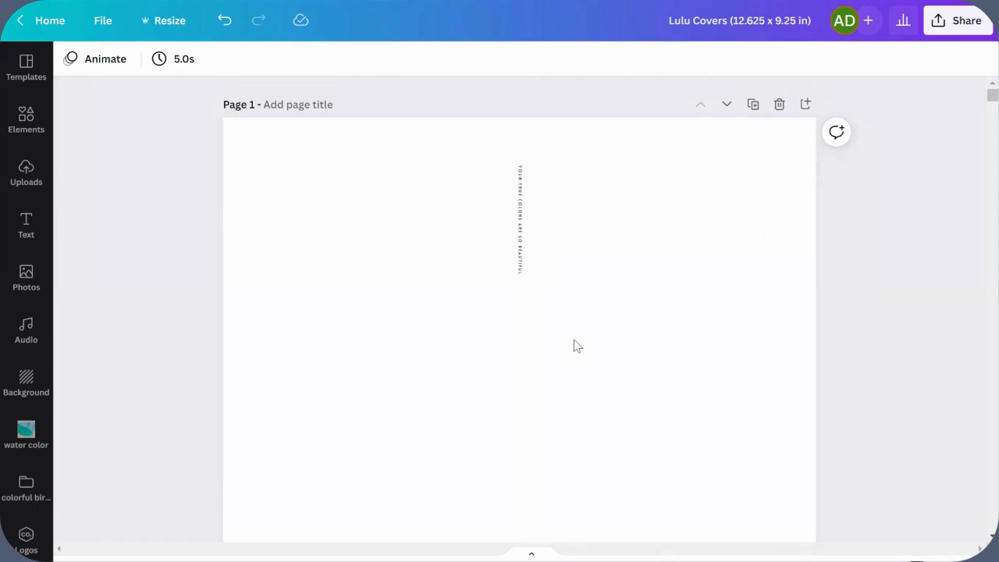
Copy the rotated watercolor artwork from the front cover on page 2 and paste it onto page 1.
scroll(573, 345, "down", 6)
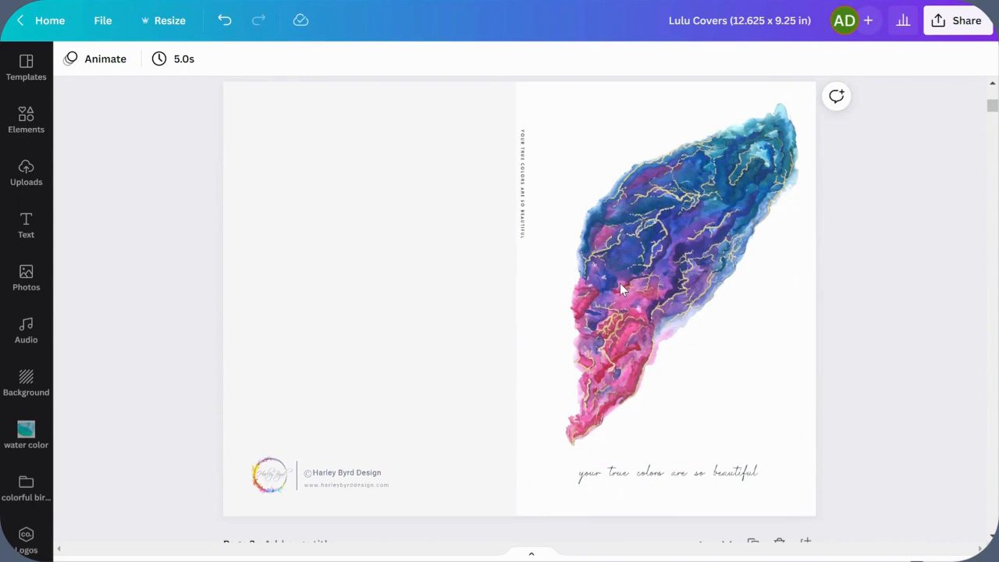
left_click(621, 289)
right_click(622, 289)
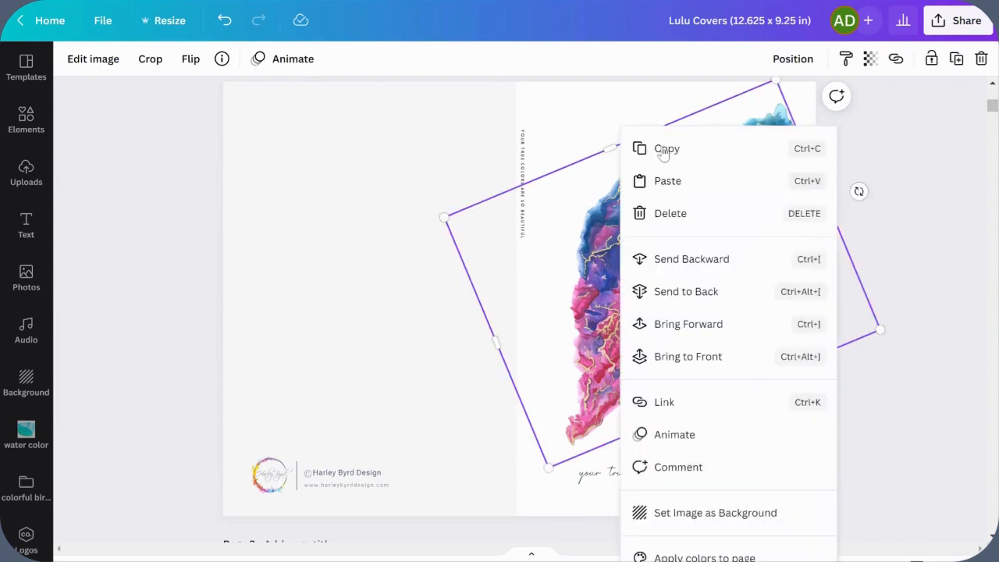
left_click(678, 282)
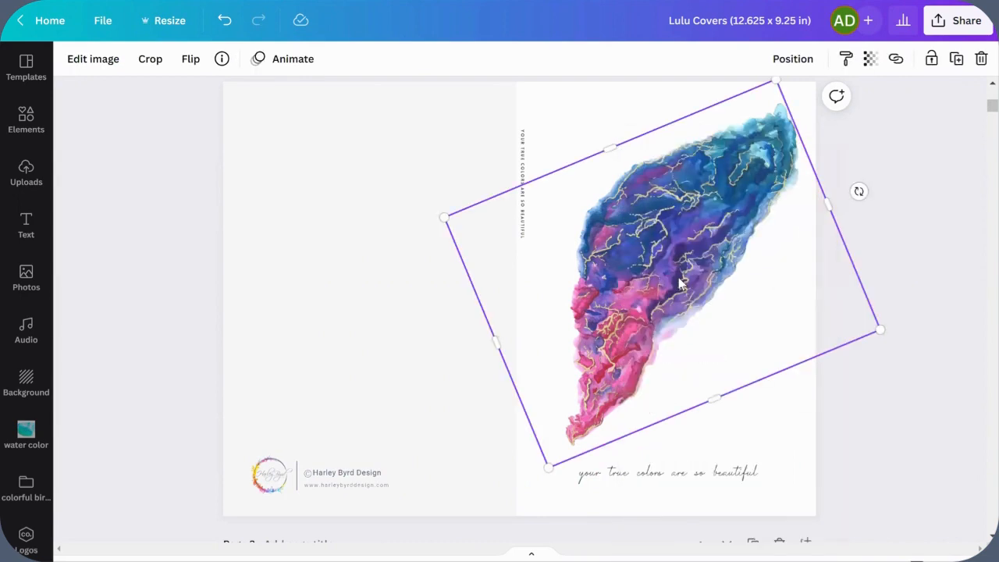
scroll(680, 283, "up", 5)
right_click(680, 284)
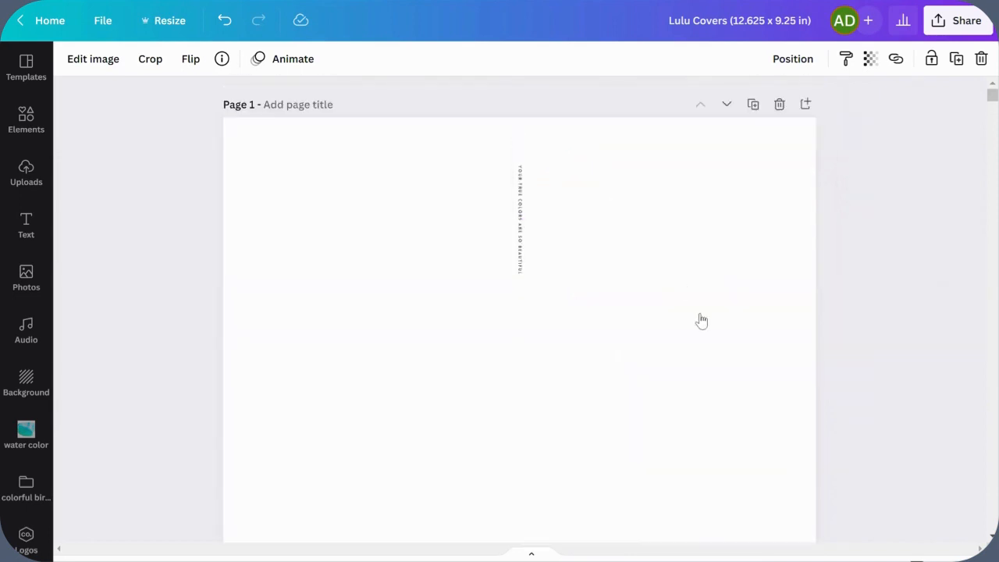
left_click(712, 336)
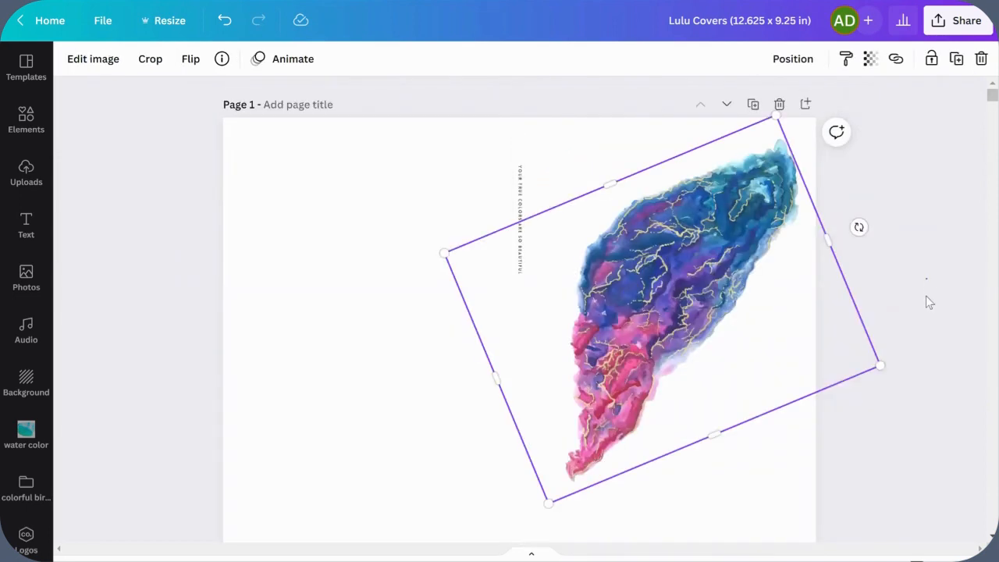
left_click(928, 302)
Copy the round logo from the back cover on page 2 and paste it onto page 1.
scroll(928, 303, "down", 1)
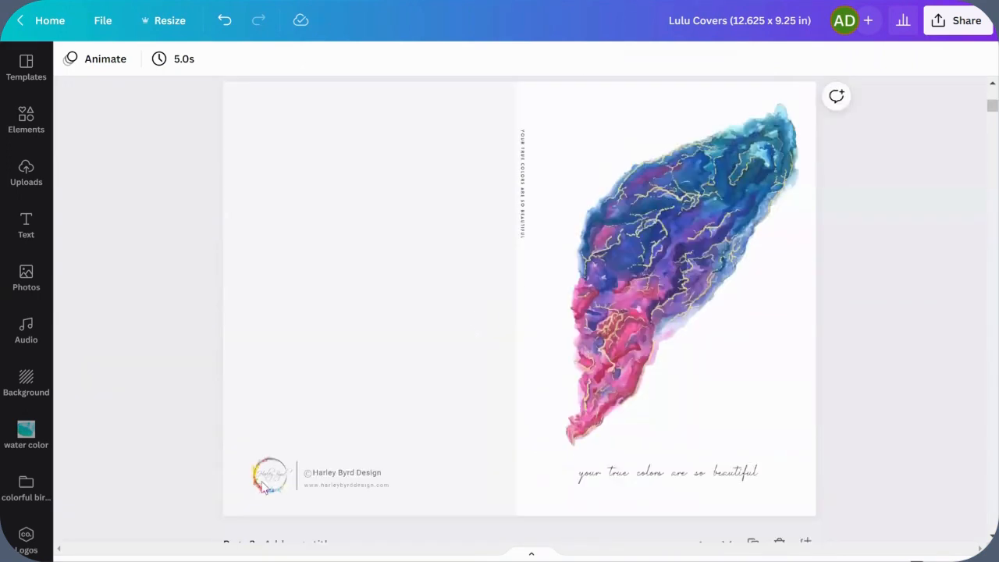
left_click(264, 485)
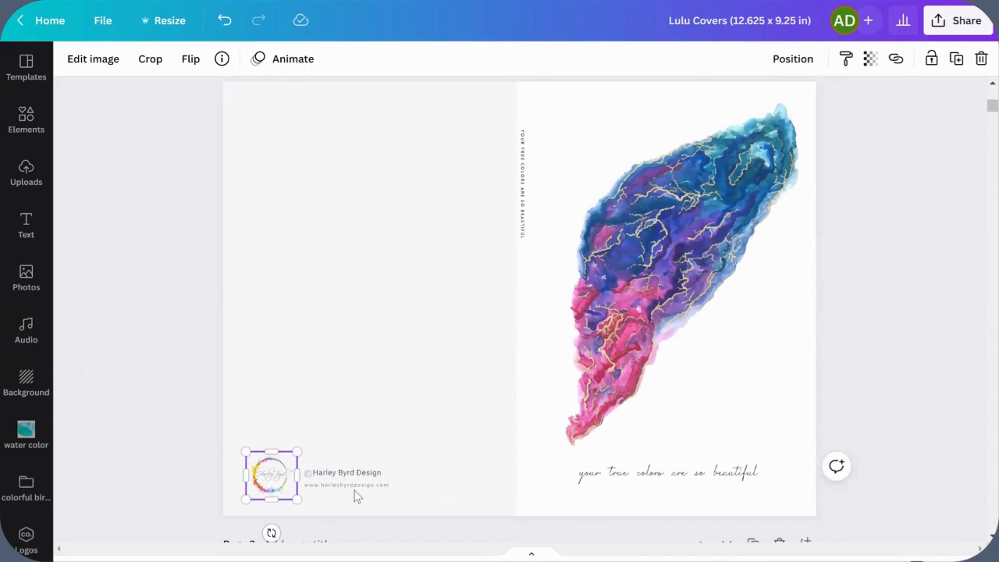
right_click(268, 484)
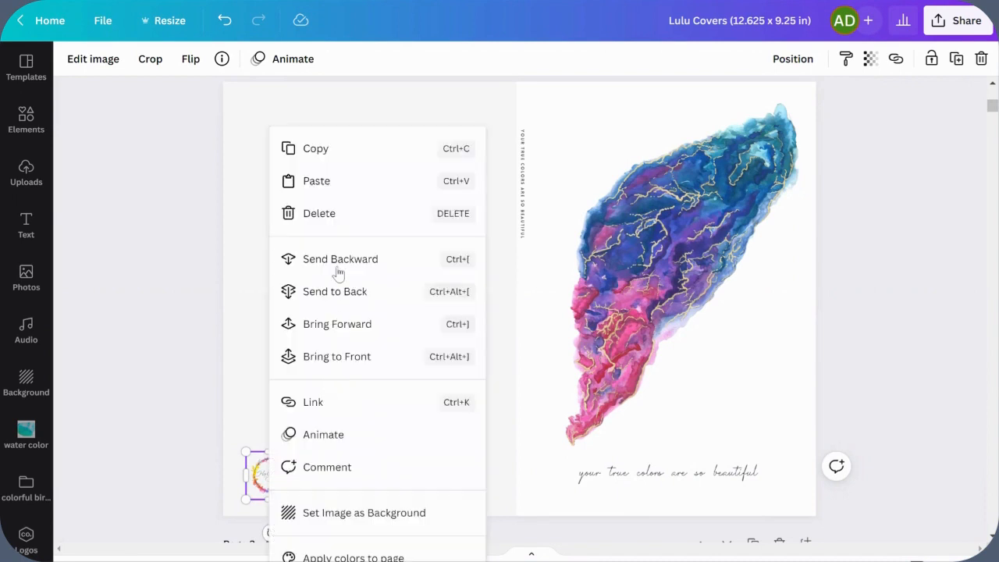
left_click(328, 159)
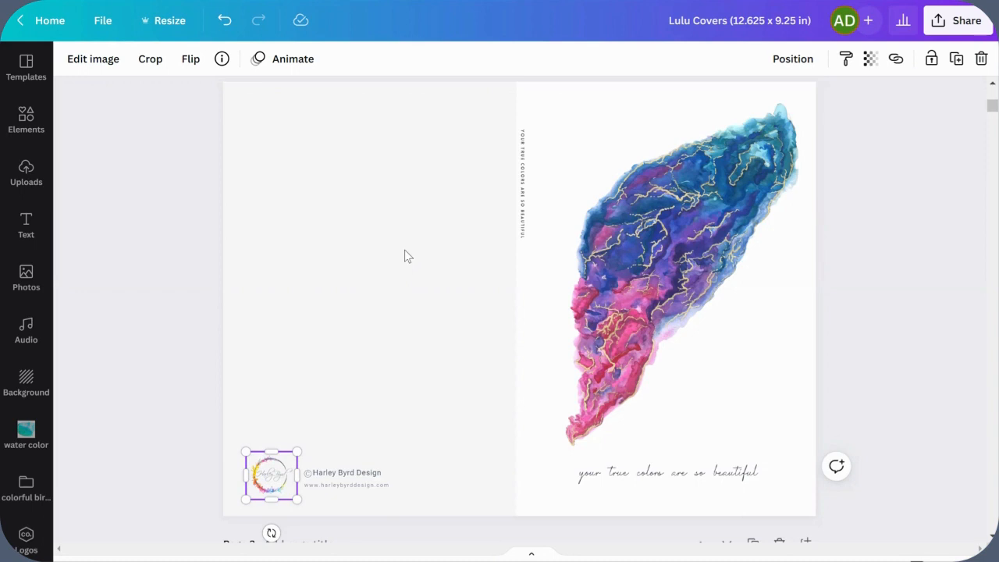
scroll(406, 256, "up", 8)
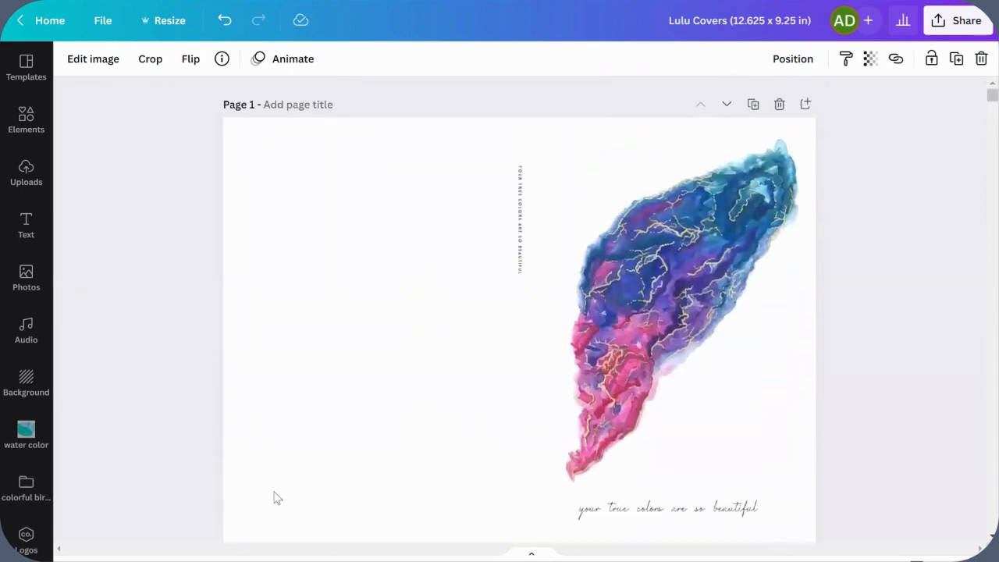
right_click(273, 506)
left_click(307, 489)
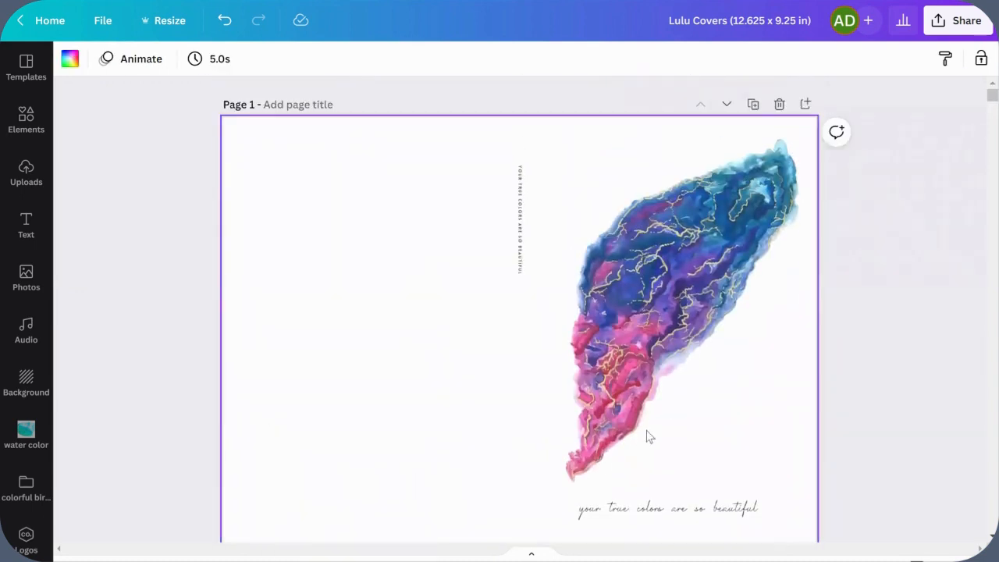
left_click(901, 327)
Review the rebuilt cover on page 1 and look through the file types available for downloading the design.
scroll(384, 358, "down", 3)
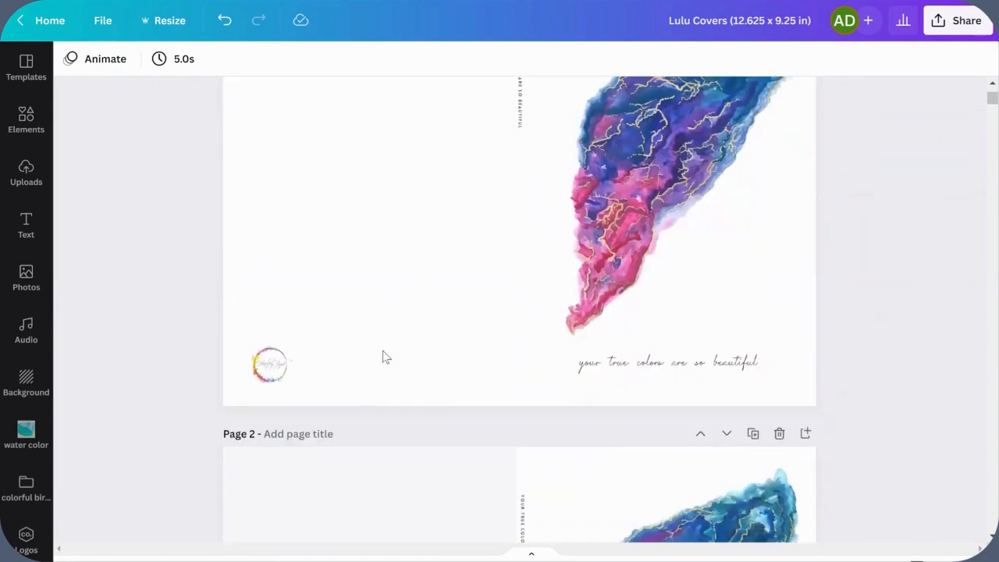
scroll(430, 368, "up", 3)
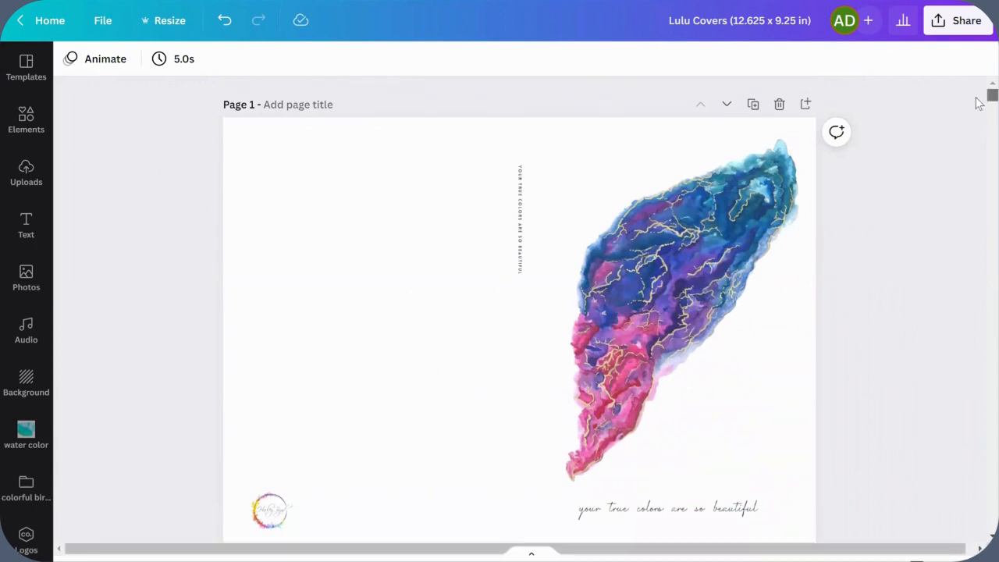
scroll(979, 103, "down", 3)
scroll(979, 104, "up", 3)
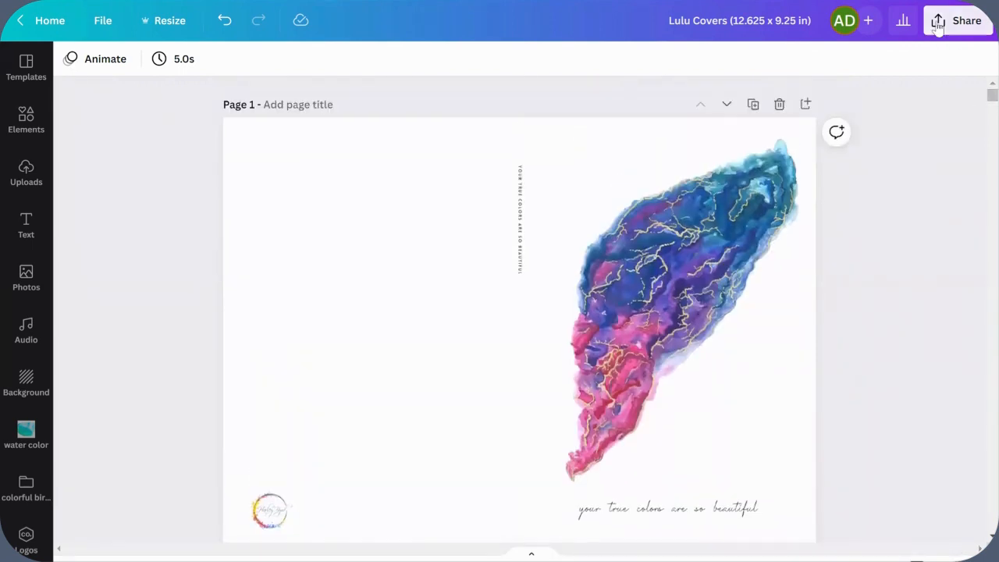
left_click(938, 23)
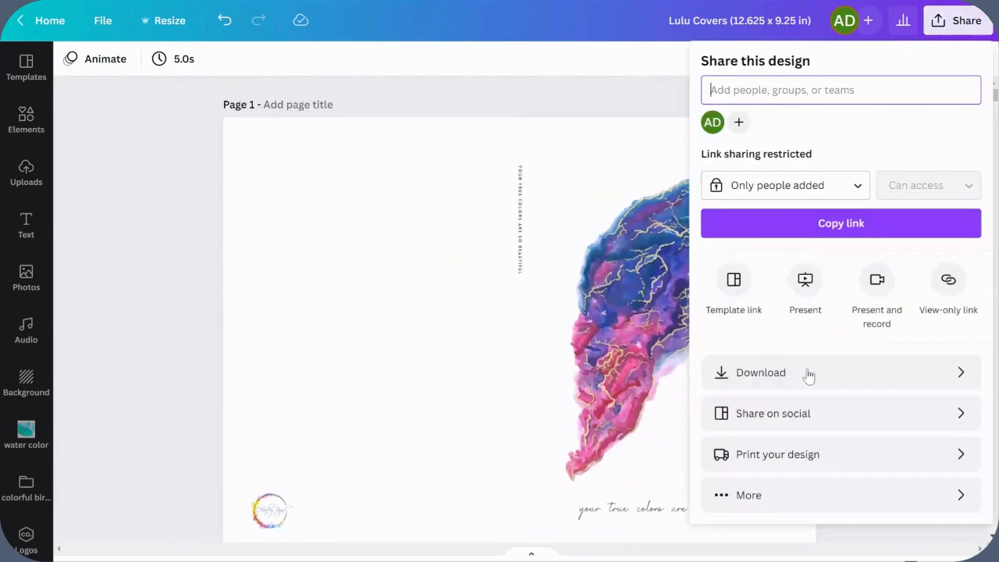
left_click(809, 375)
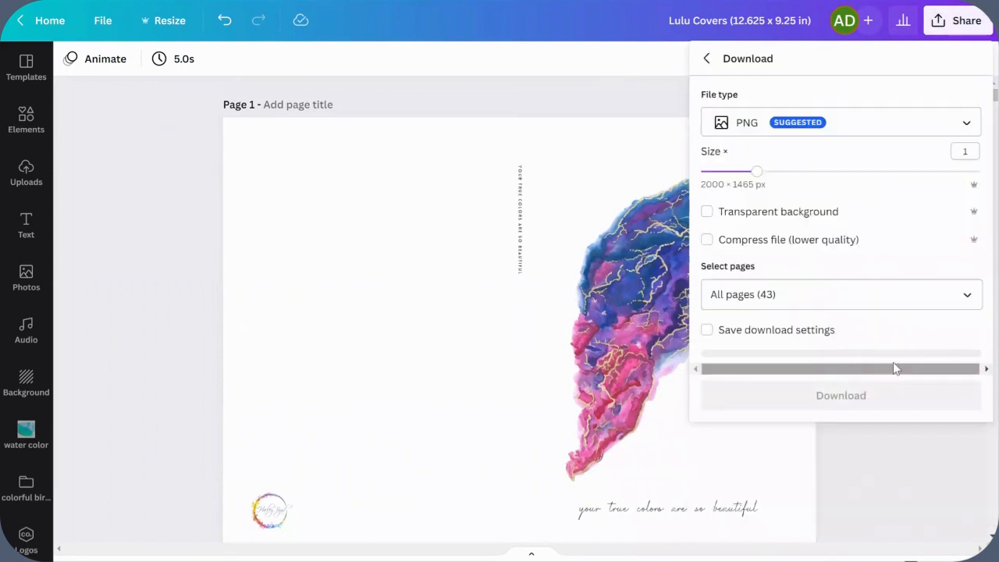
left_click(826, 130)
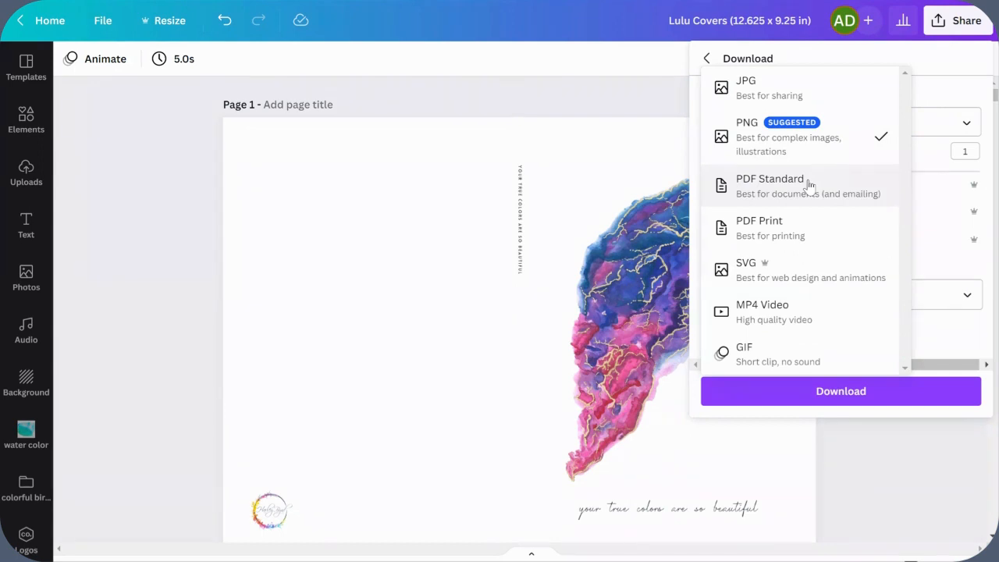
left_click(632, 97)
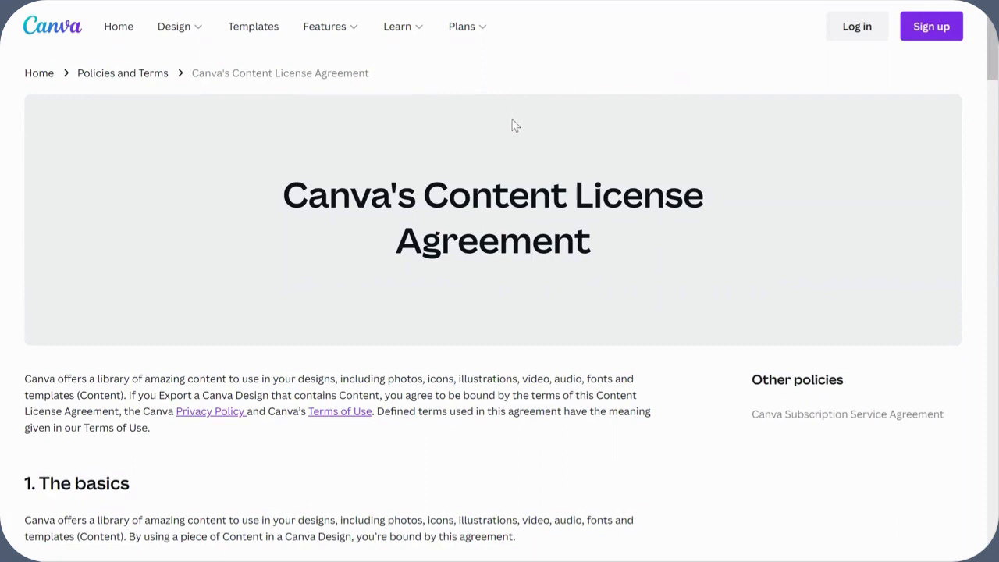
Read the basics, Free Content and Pro Content sections of Canva's Content License Agreement.
scroll(515, 125, "down", 2)
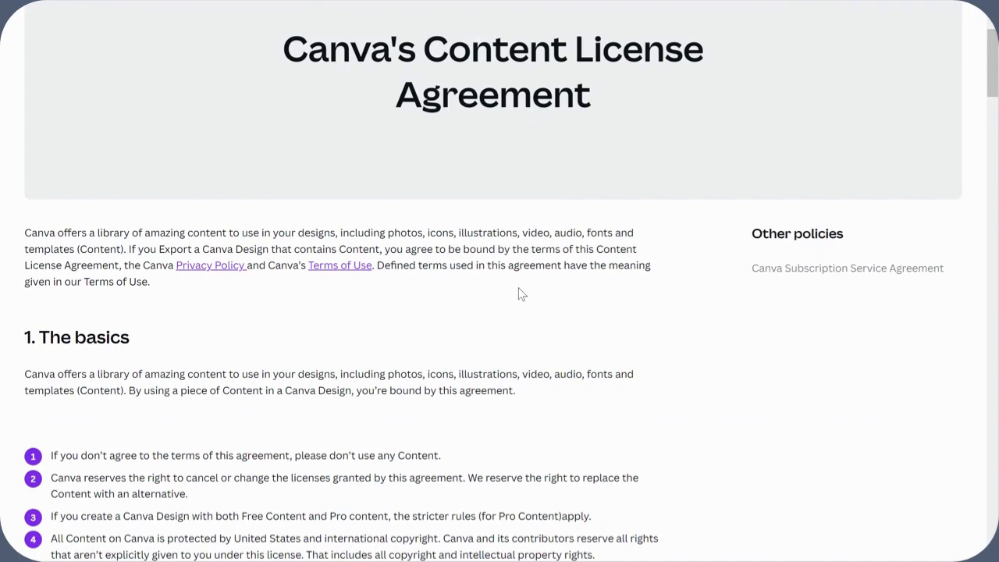
scroll(521, 289, "down", 2)
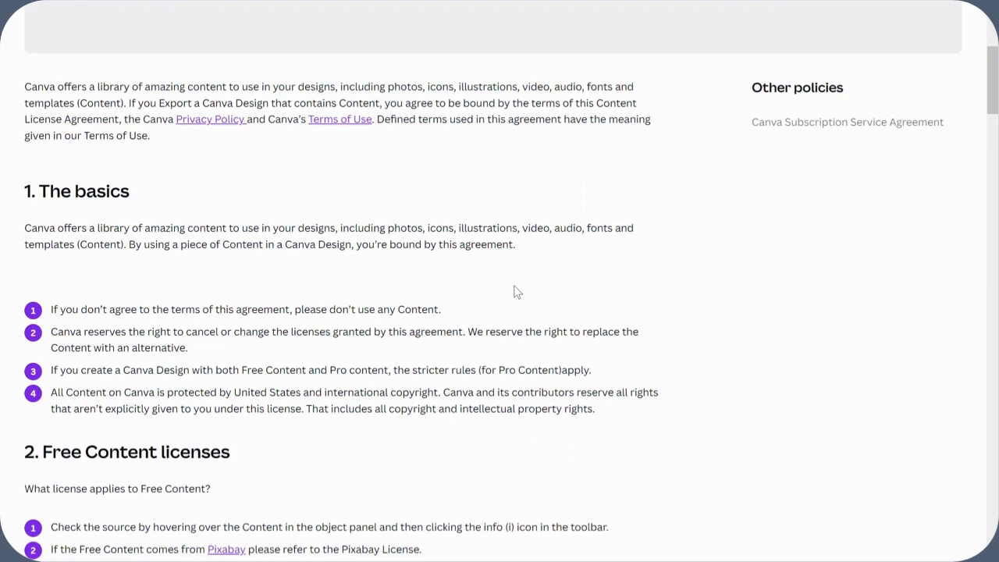
scroll(513, 295, "down", 1)
scroll(507, 291, "down", 2)
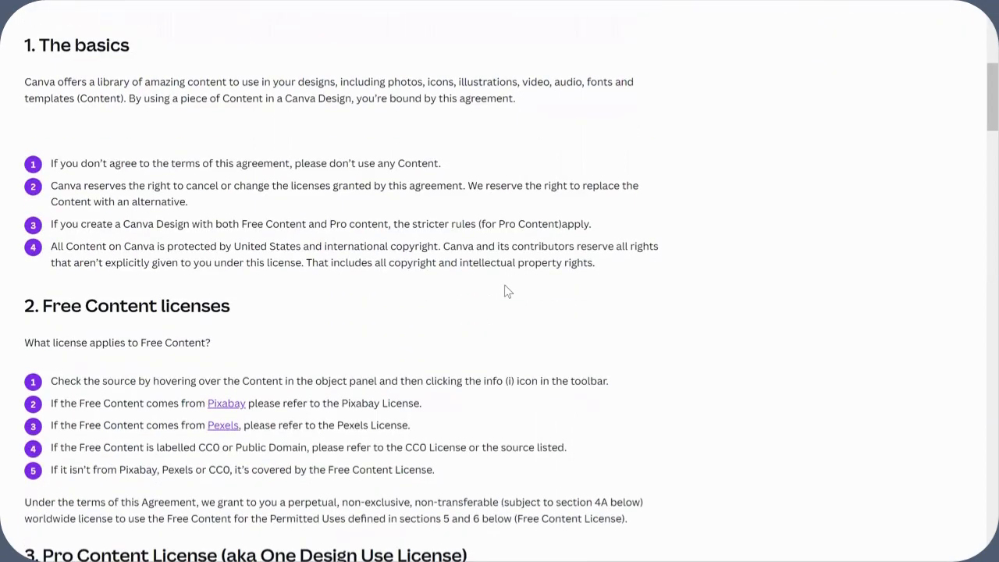
scroll(504, 294, "down", 5)
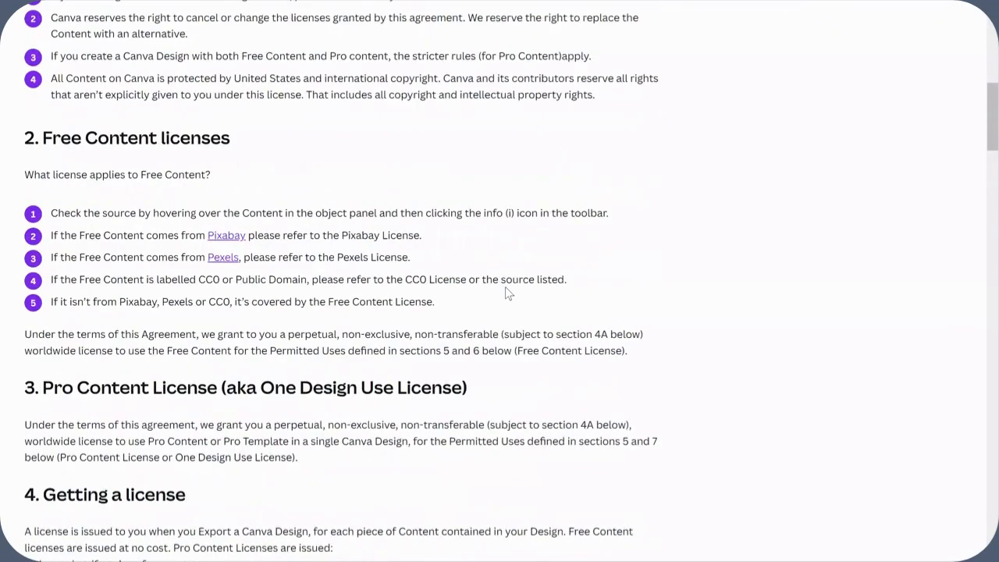
scroll(505, 293, "up", 6)
scroll(505, 294, "up", 5)
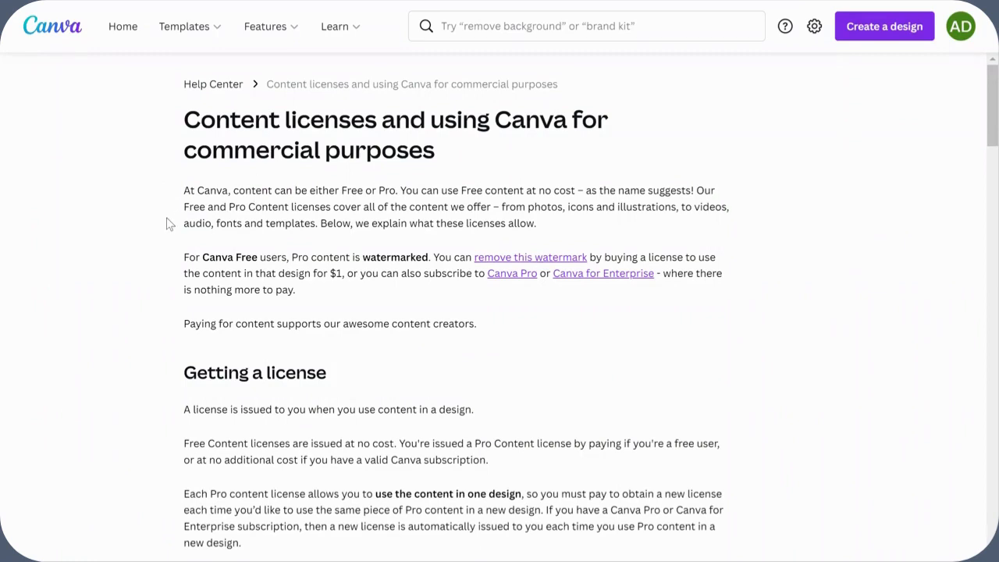
Read the Help Center article on commercial use, covering getting a license, allowed uses, selling designs and templates, and trademarks.
scroll(165, 230, "down", 3)
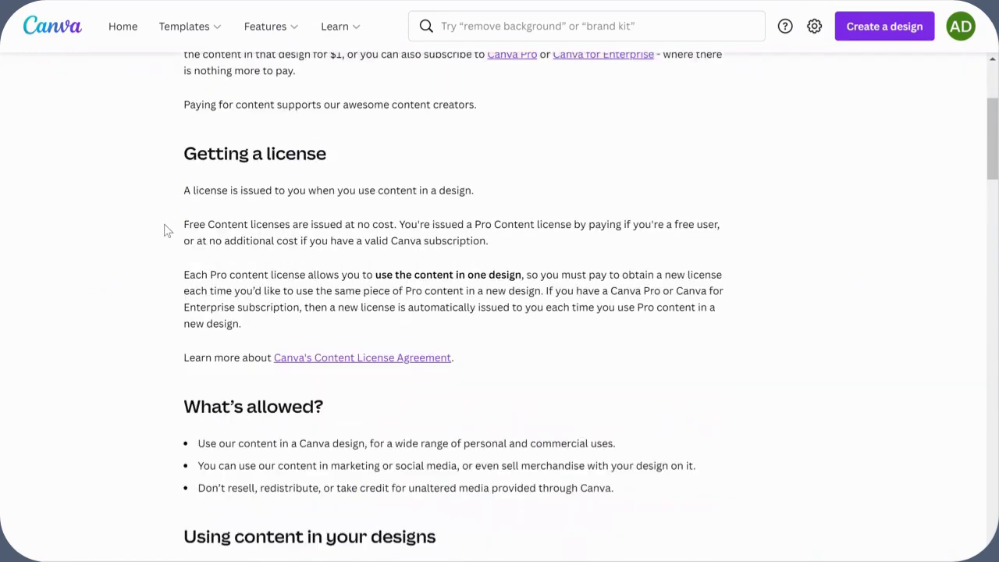
scroll(164, 230, "down", 2)
scroll(165, 230, "down", 2)
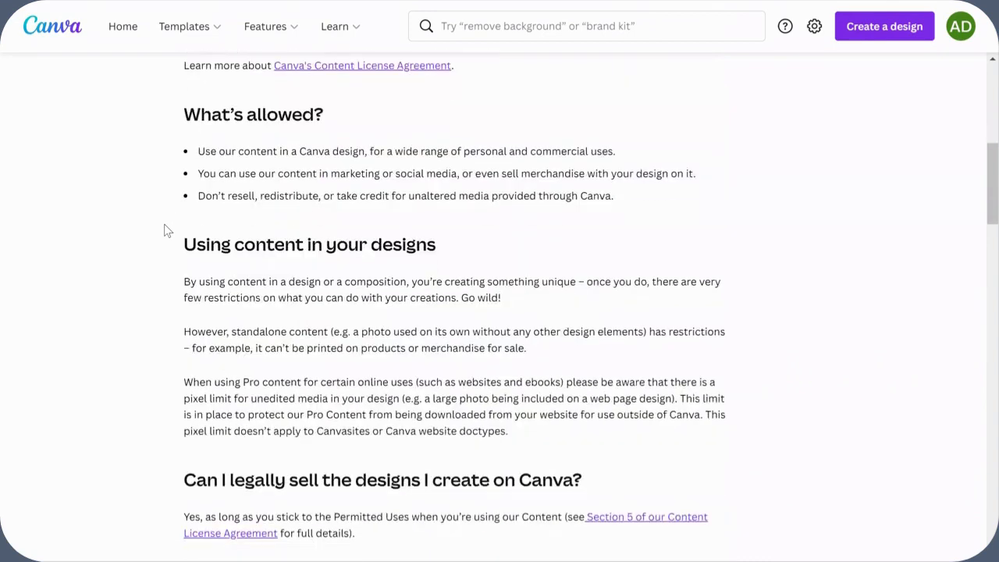
scroll(165, 230, "down", 2)
scroll(165, 230, "down", 2)
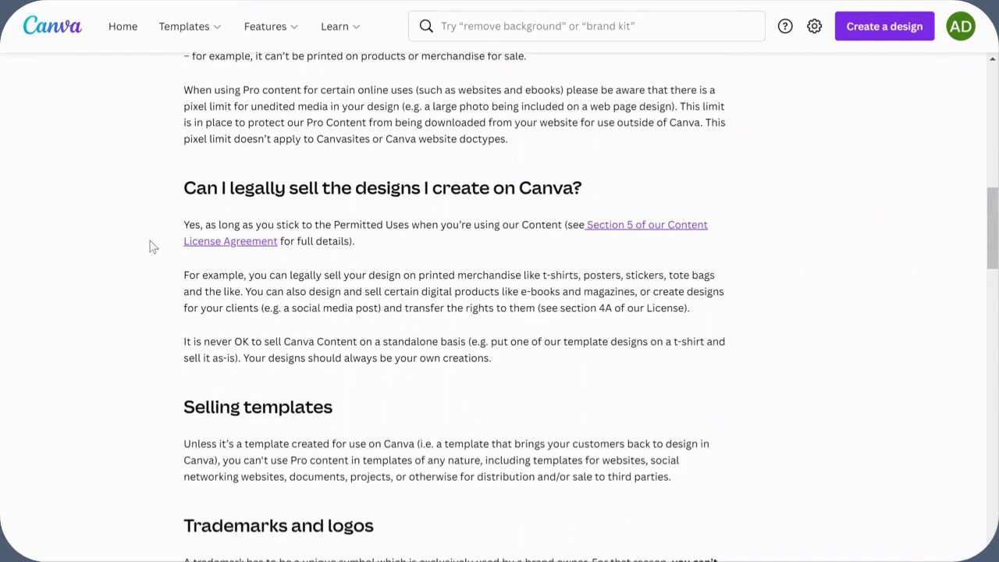
scroll(142, 259, "down", 4)
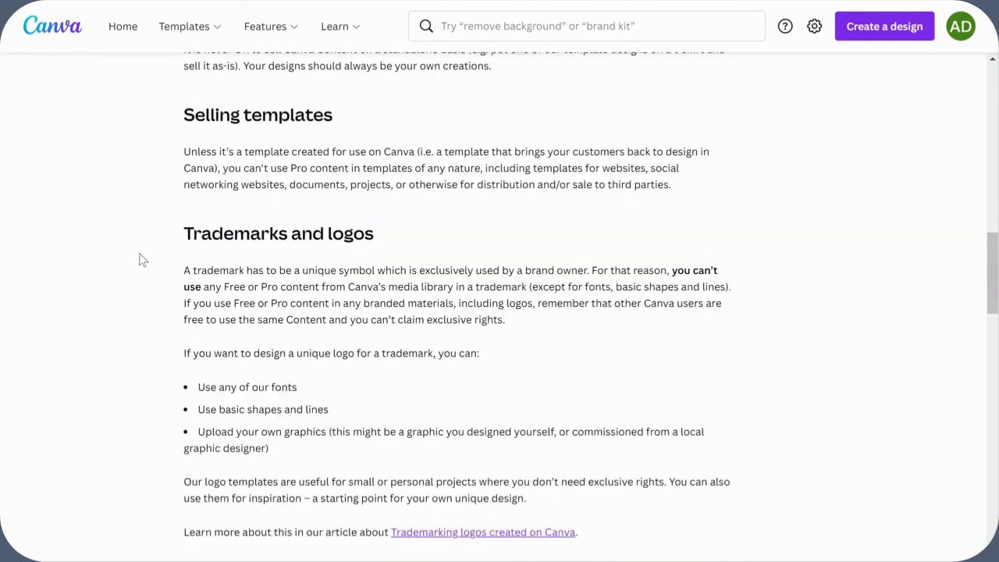
scroll(140, 259, "down", 4)
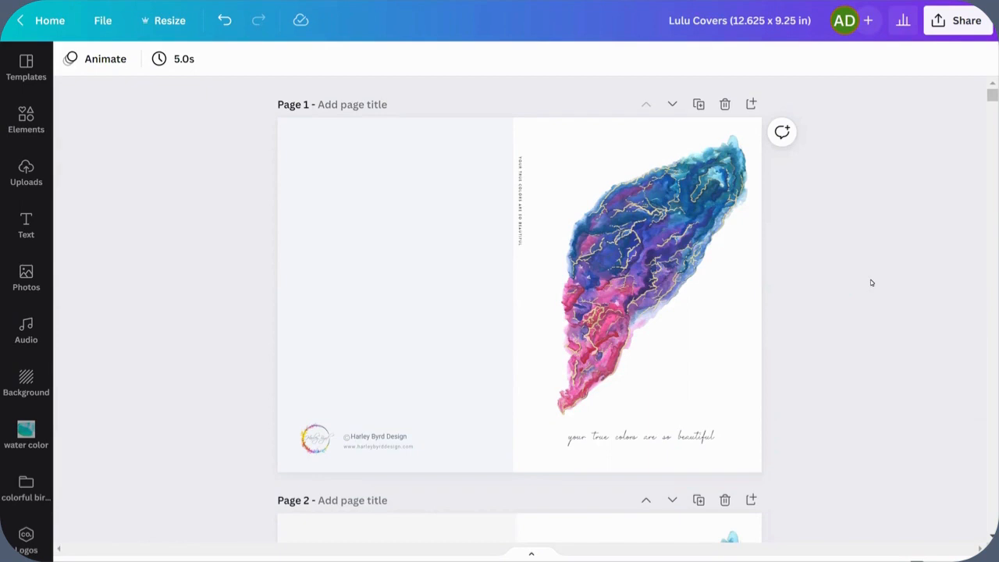
In the Lulu Covers design in Canva, search the elements library for "square".
left_click(23, 124)
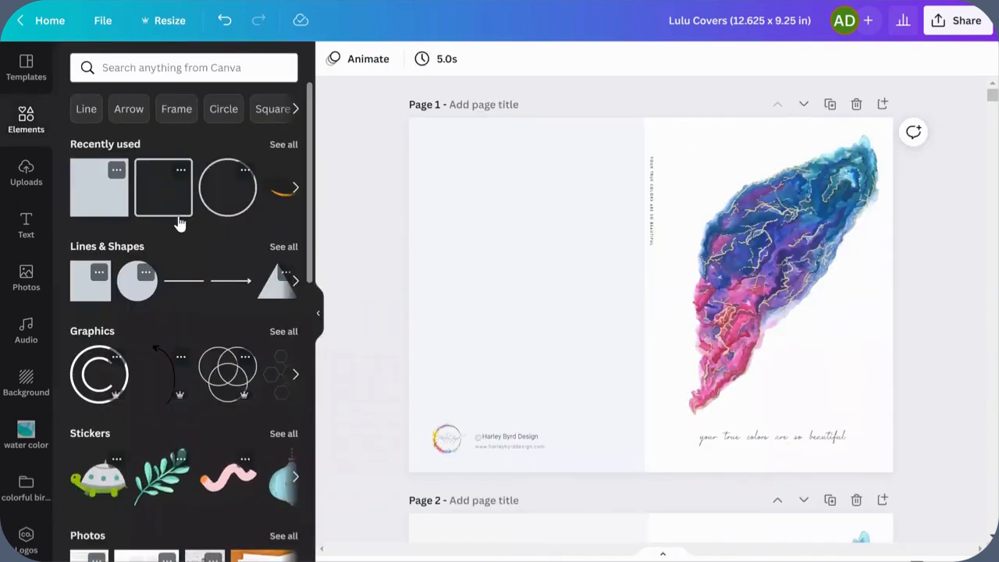
left_click(143, 67)
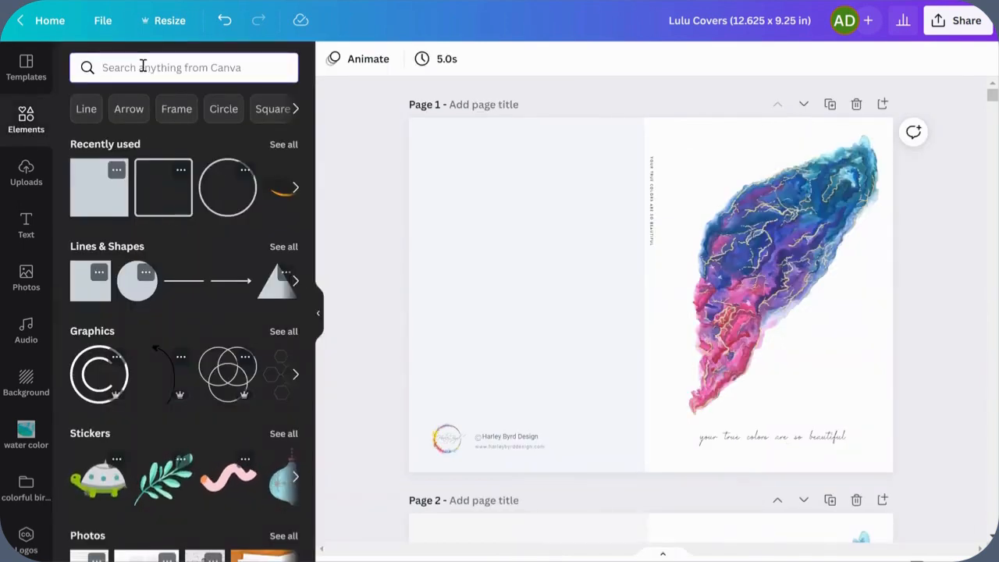
type("sq")
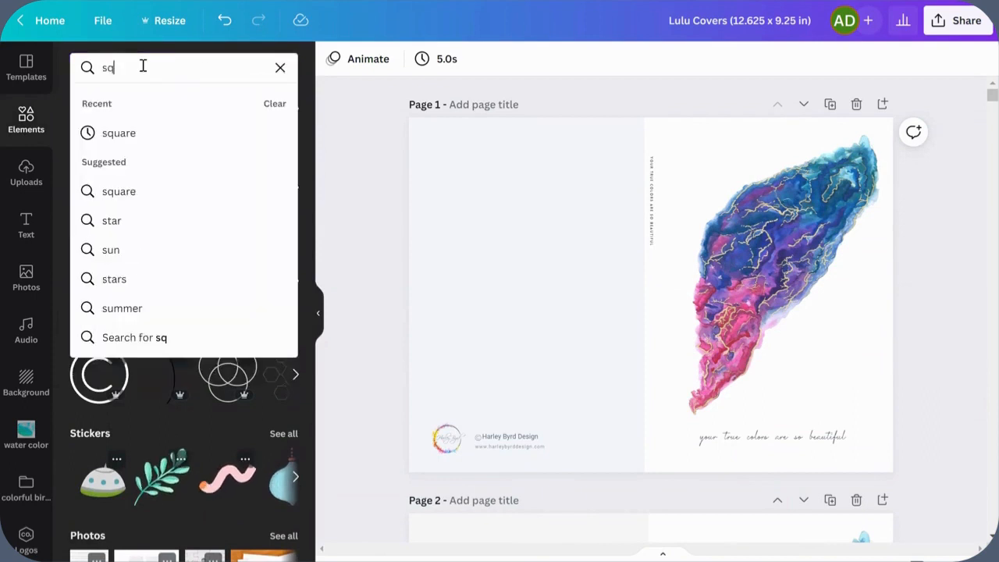
type("uare")
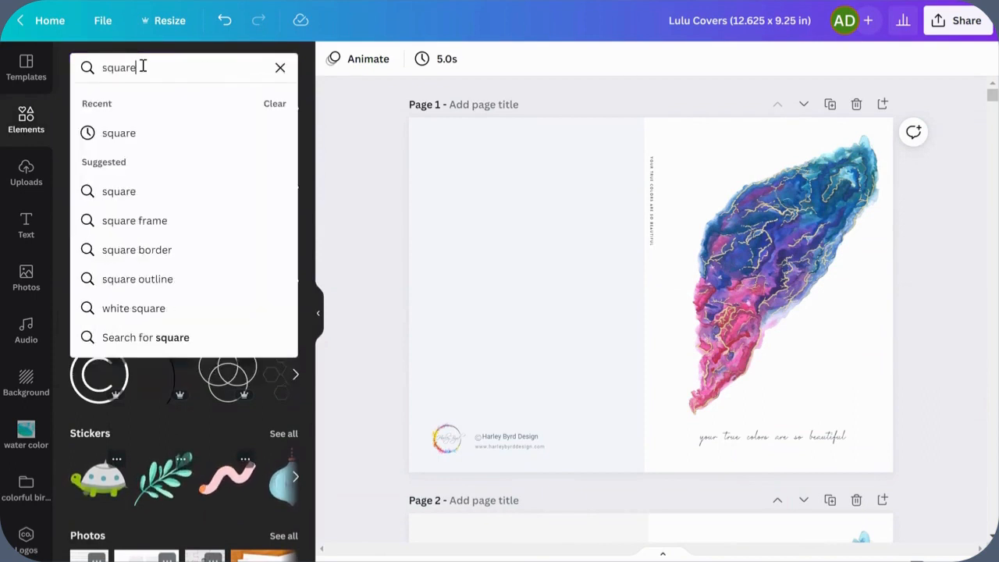
key("Return")
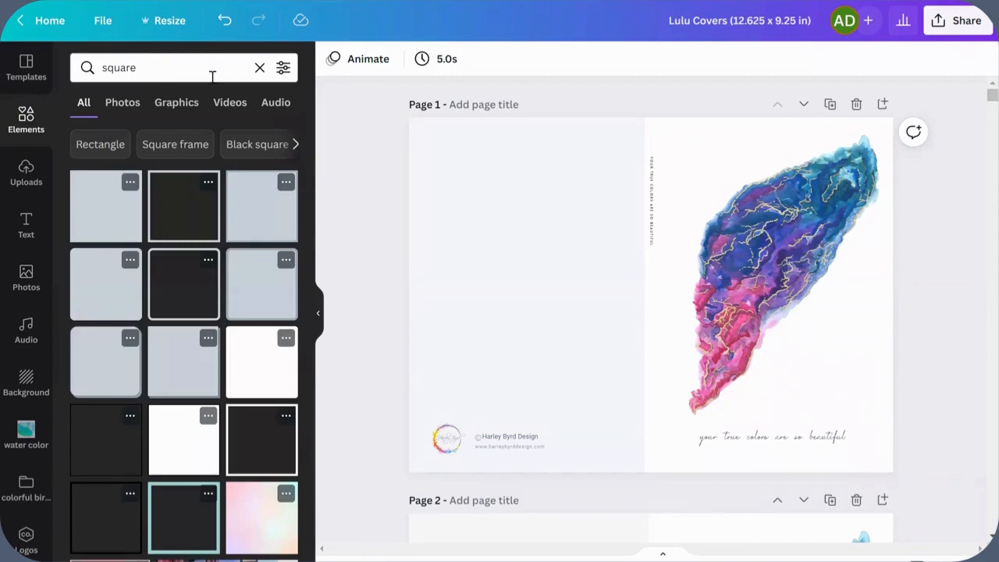
Filter the square element results by price, trying Free first and applying Pro instead.
left_click(283, 69)
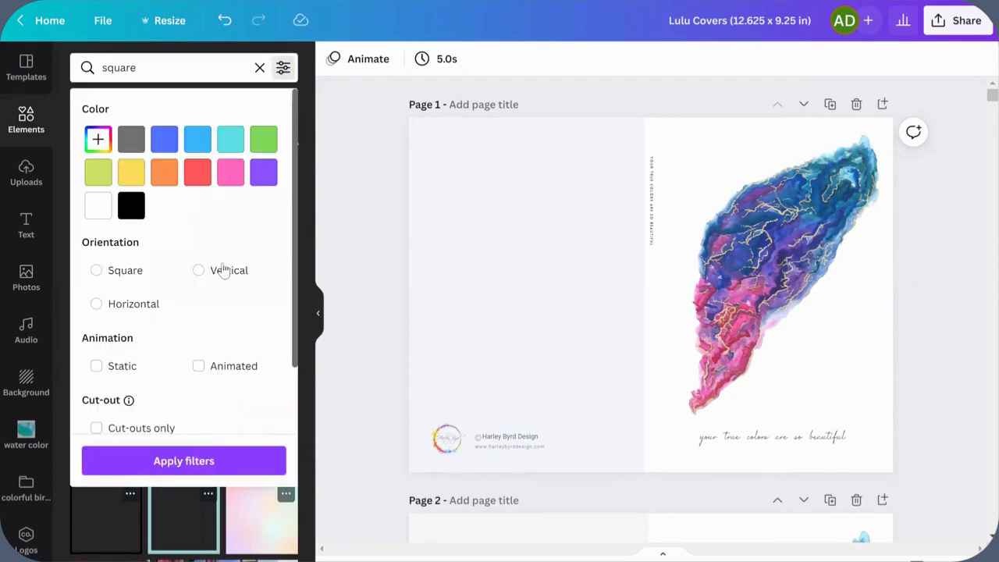
scroll(214, 278, "down", 1)
left_click(96, 408)
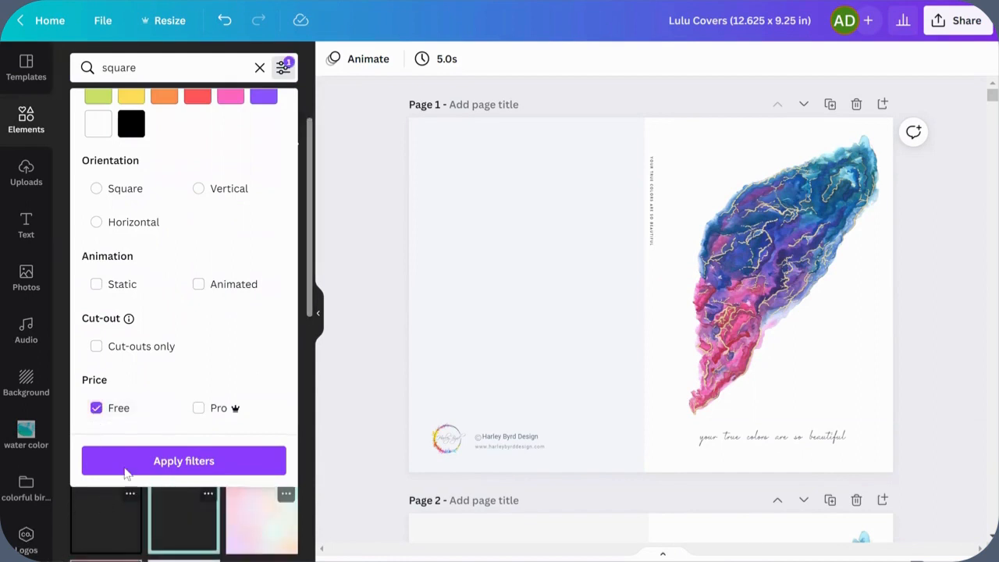
left_click(111, 411)
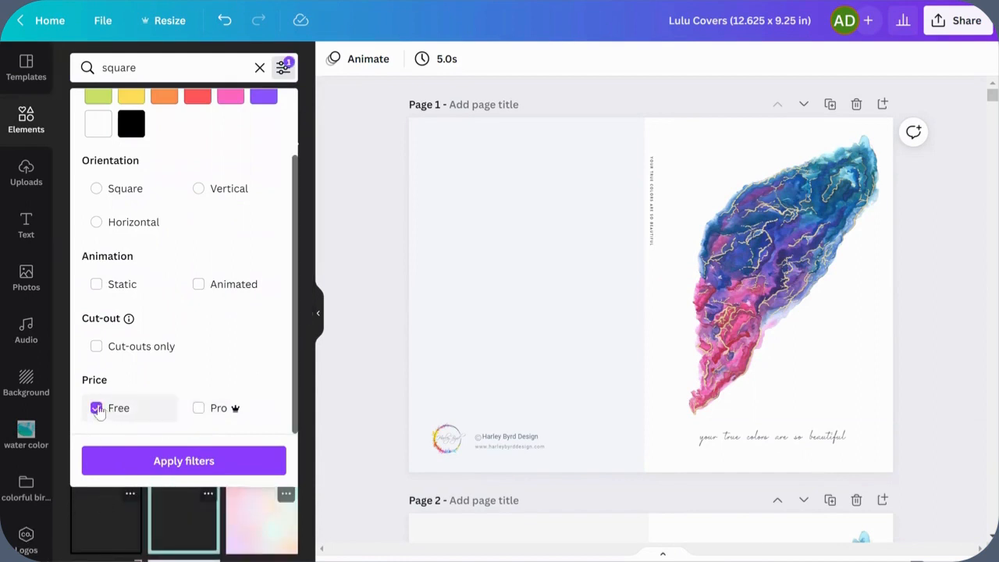
left_click(200, 409)
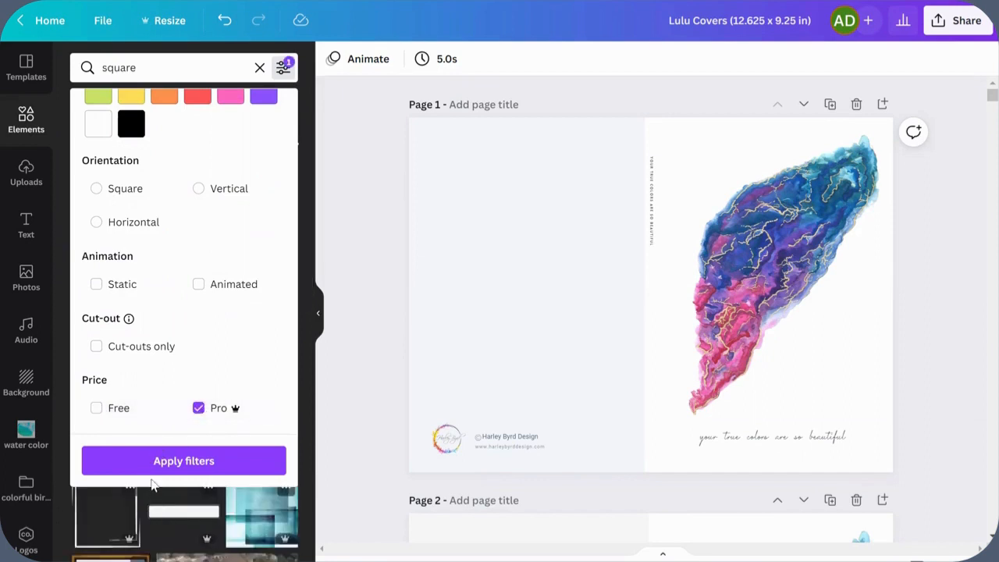
left_click(168, 460)
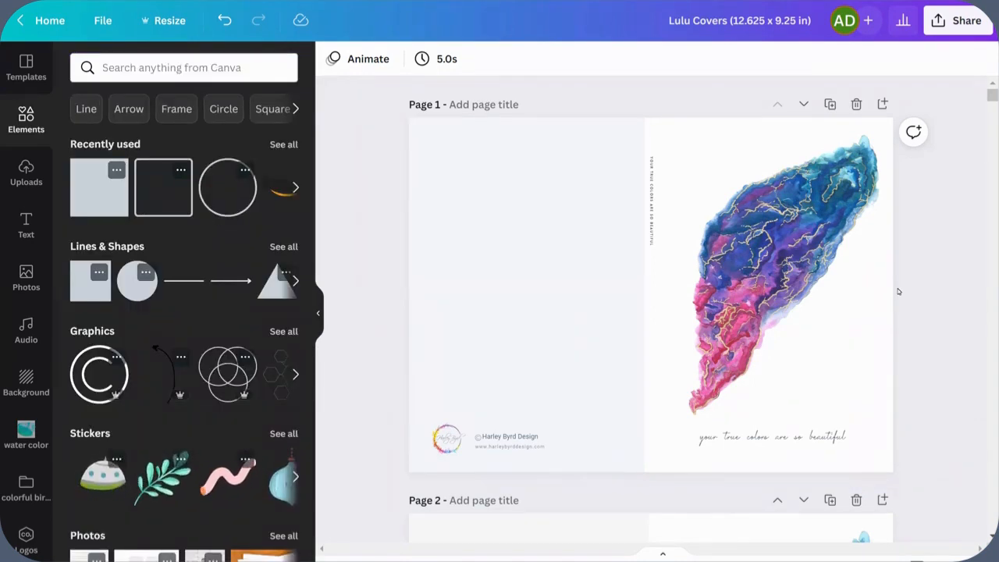
Select the front-cover tagline on page 1, and switch to Creative Market to view the Babe - Sans Serif Font product page.
left_click(793, 439)
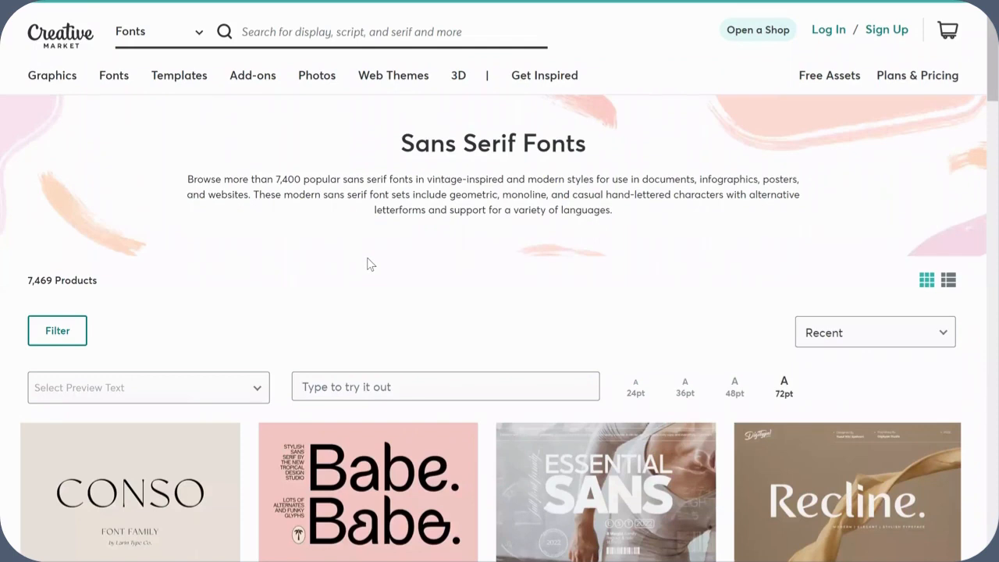
scroll(370, 264, "down", 5)
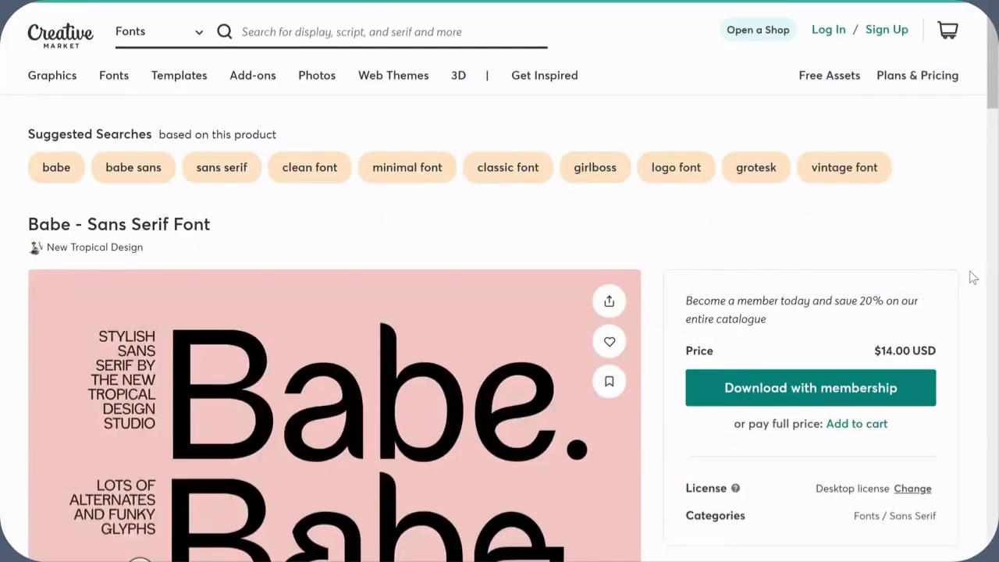
scroll(973, 277, "down", 3)
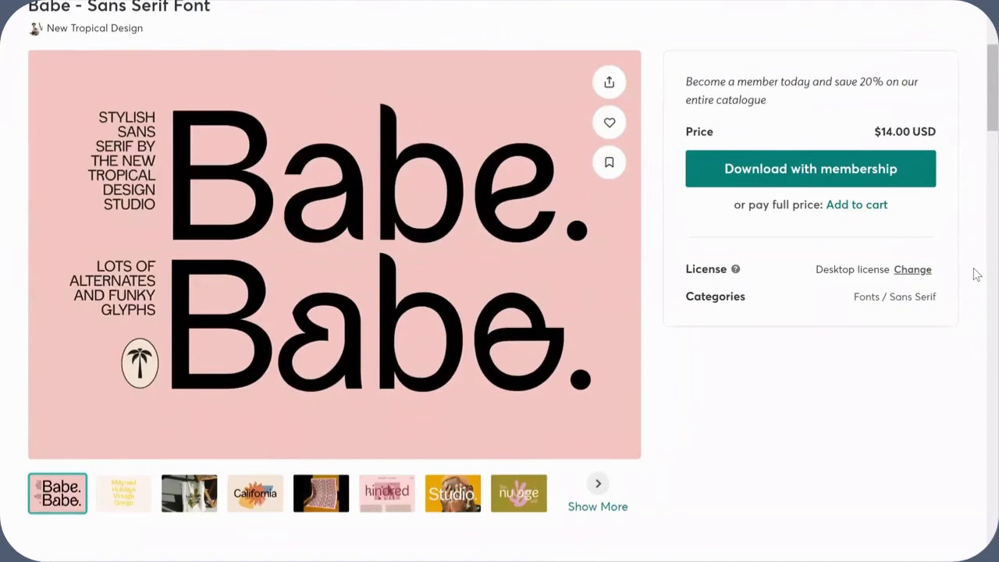
scroll(973, 269, "down", 6)
scroll(976, 275, "down", 2)
scroll(972, 277, "up", 7)
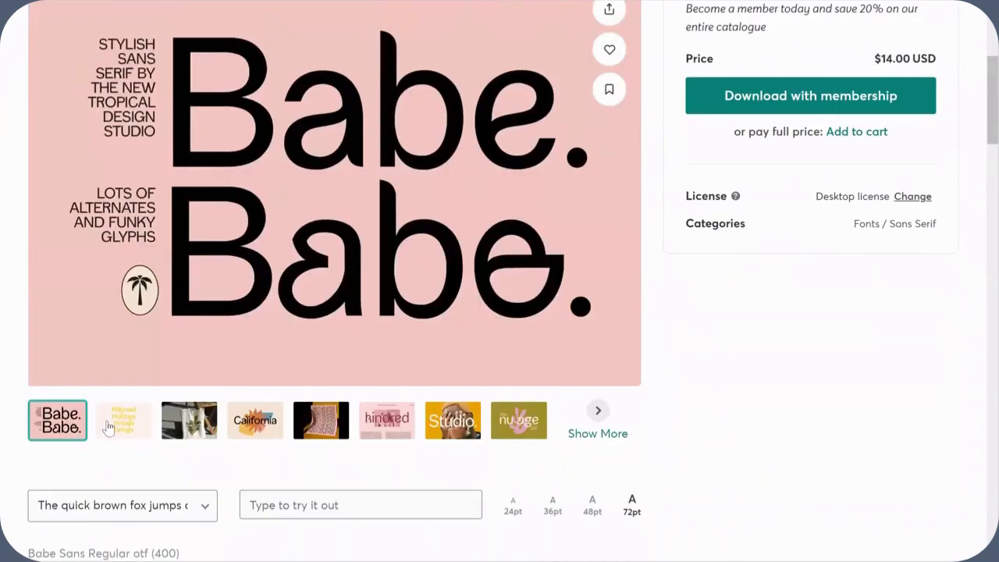
Look through the Babe font's preview images, including the tote bag and nuage samples.
left_click(128, 439)
left_click(171, 429)
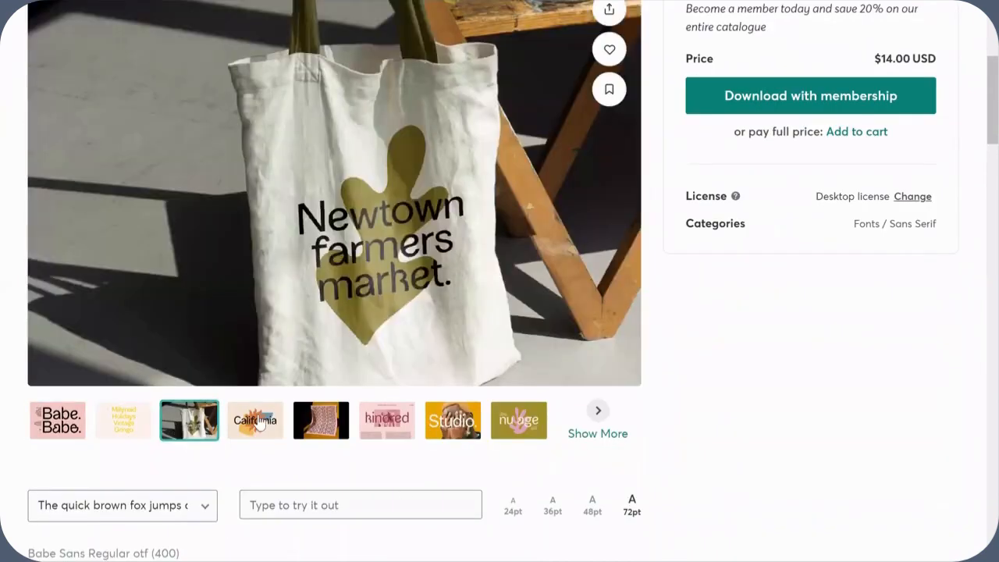
left_click(260, 424)
left_click(314, 423)
left_click(433, 428)
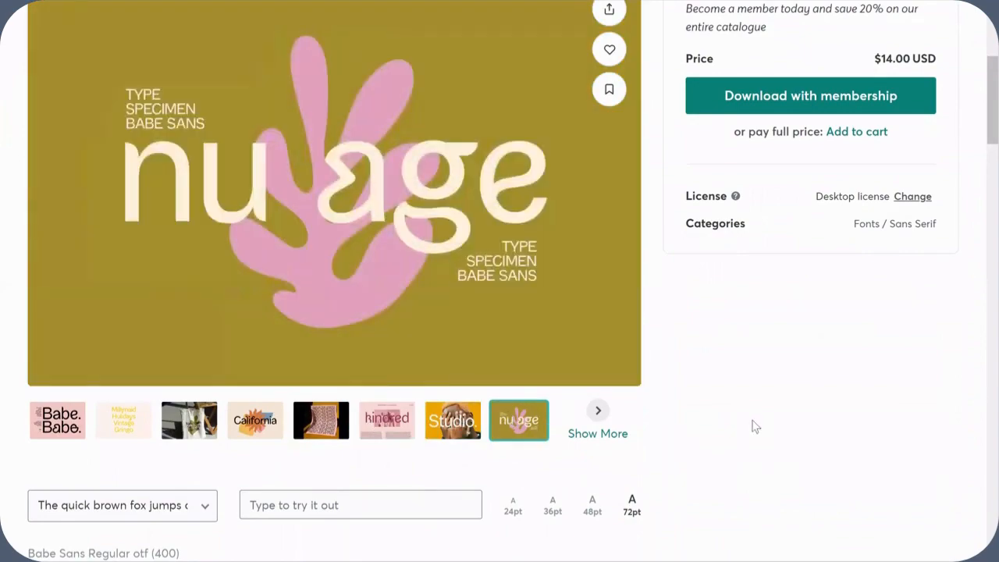
Examine the Babe font's text samples, product description, included file formats and product specs.
scroll(766, 425, "down", 5)
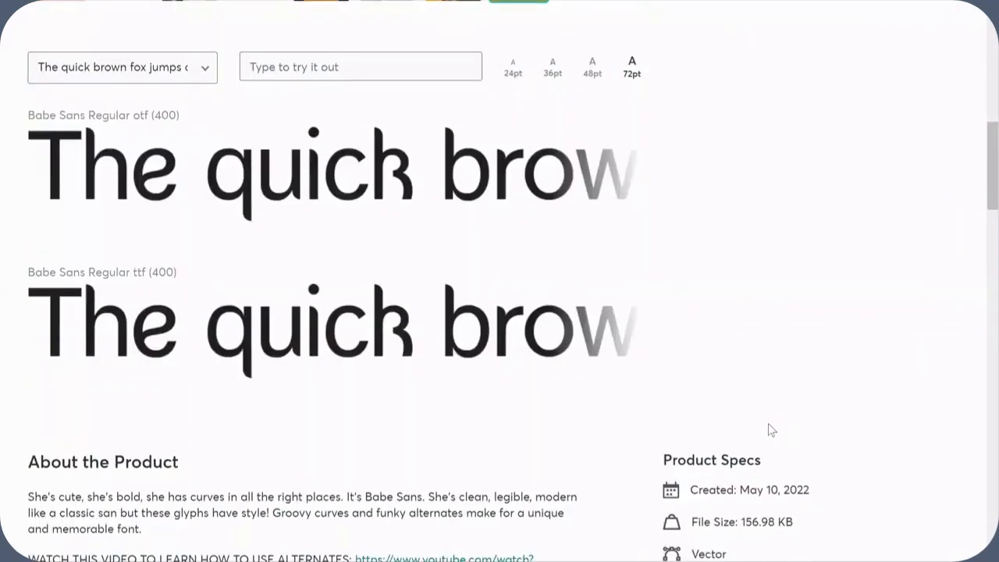
scroll(771, 429, "down", 5)
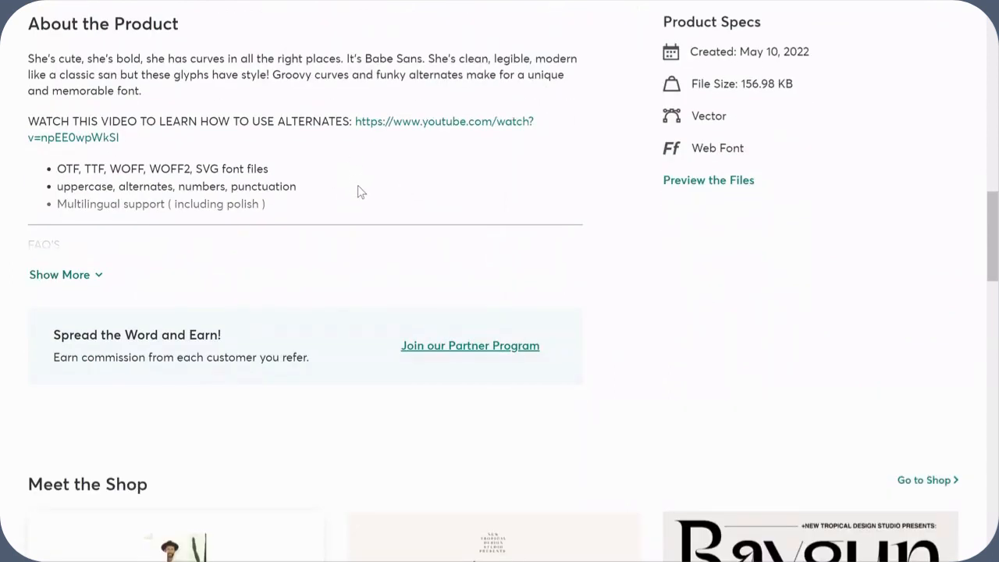
scroll(357, 192, "down", 2)
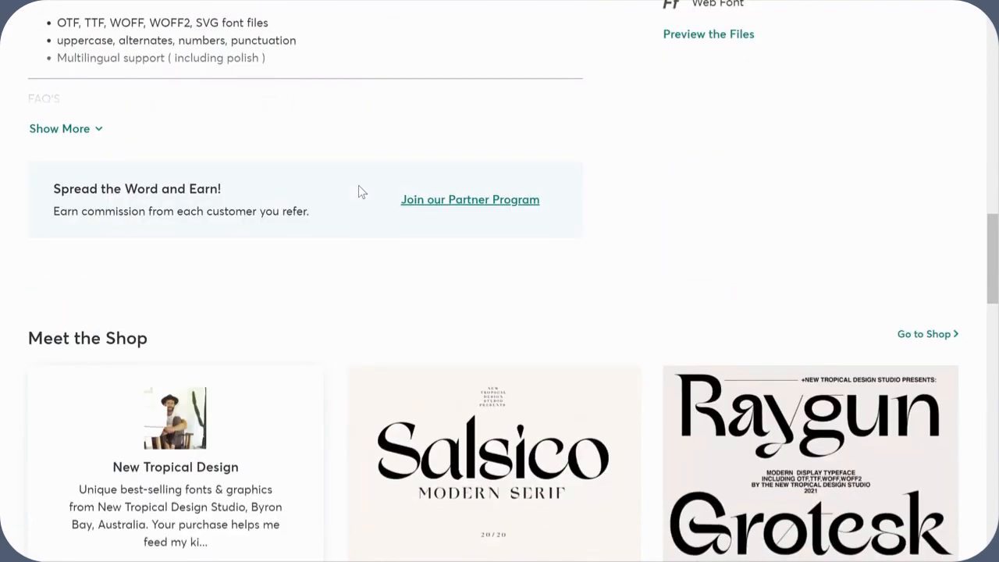
scroll(358, 192, "up", 5)
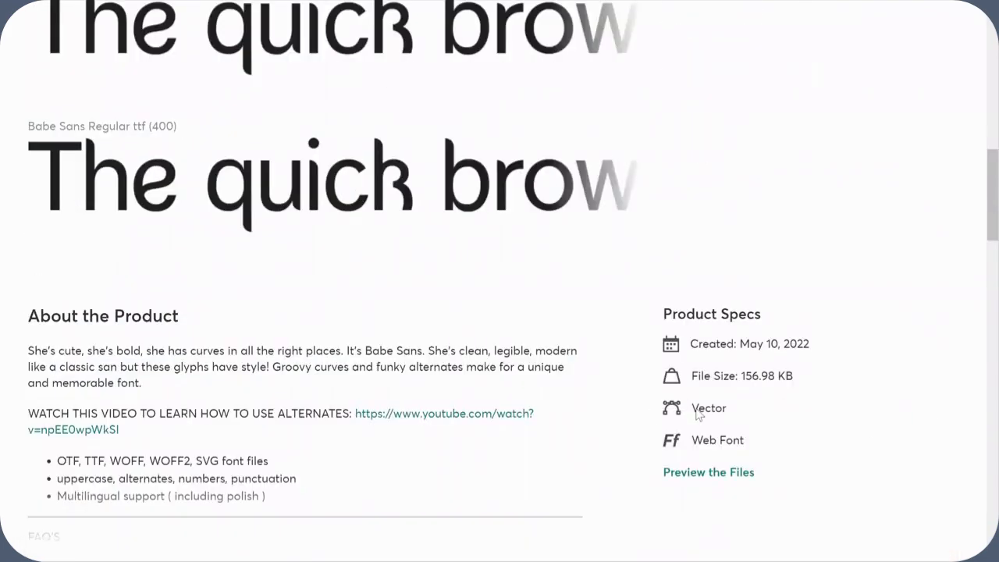
scroll(653, 416, "up", 12)
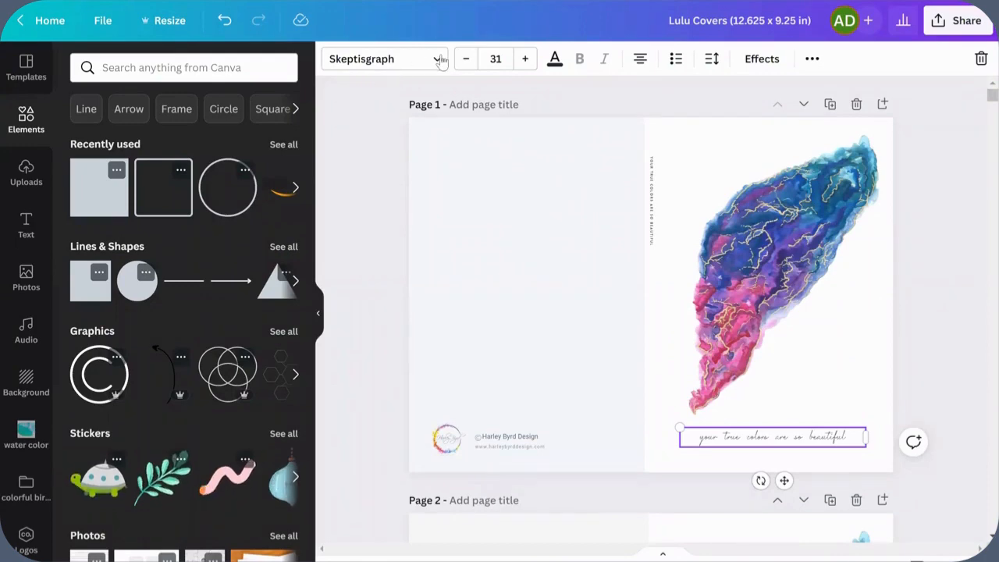
Back in Canva, view the text options and open the font choices for the selected front-cover tagline.
left_click(27, 228)
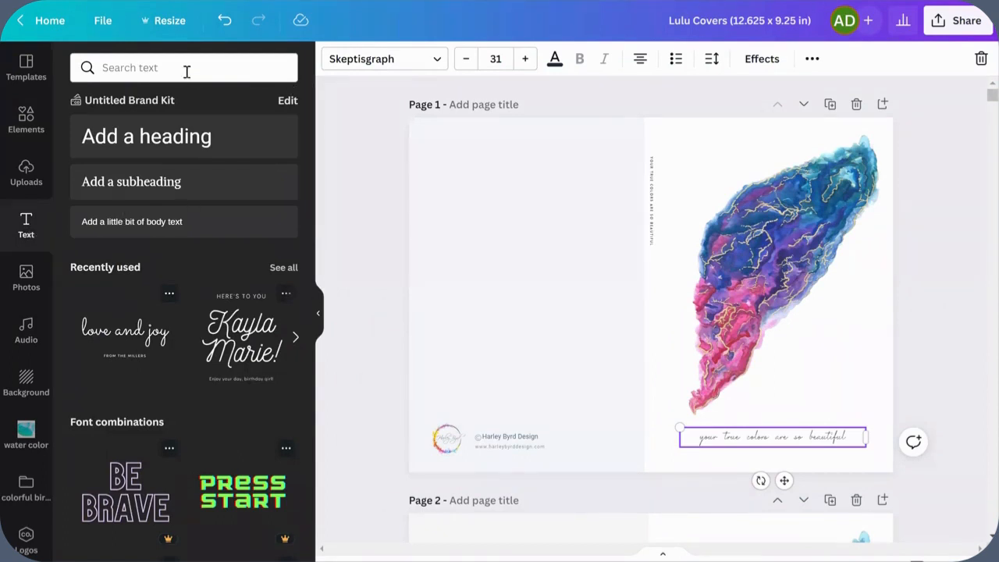
left_click(437, 59)
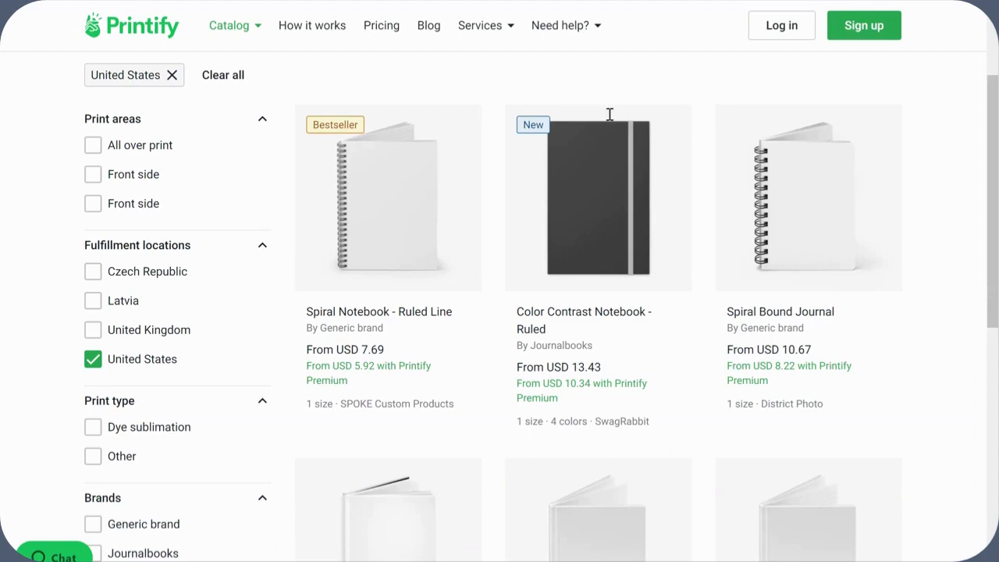
Switch to Printify and open the Journals & Notebooks category of its product catalog.
left_click(252, 36)
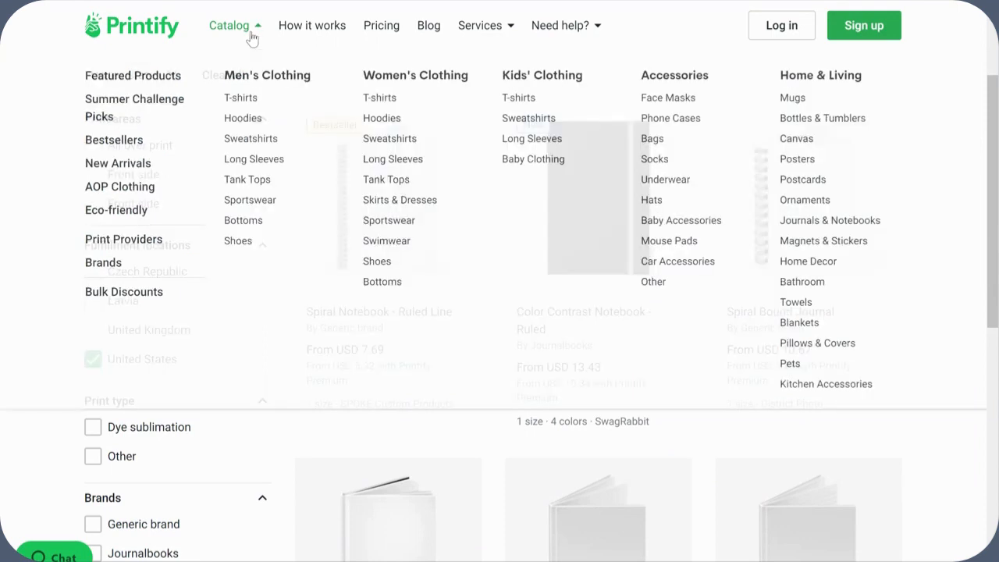
left_click(848, 225)
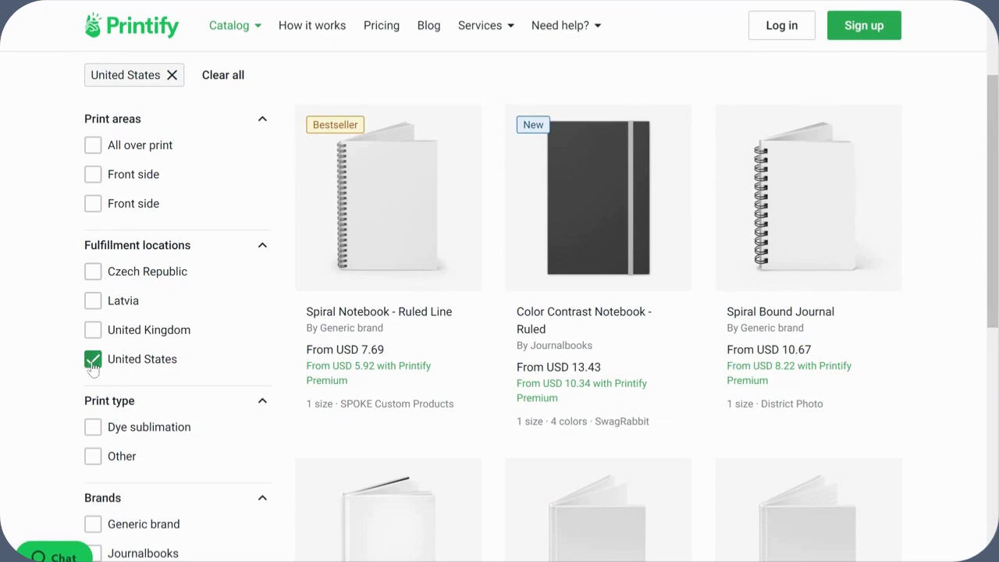
Start designing the Spiral Notebook - Ruled Line from SPOKE Custom Products and highlight its print area size in the print file requirements.
left_click(401, 265)
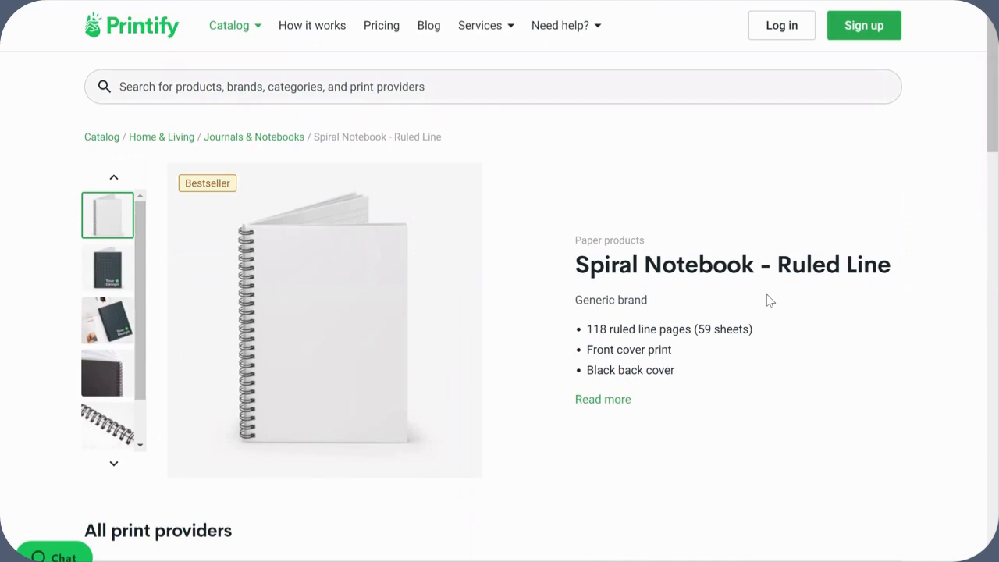
scroll(770, 300, "down", 3)
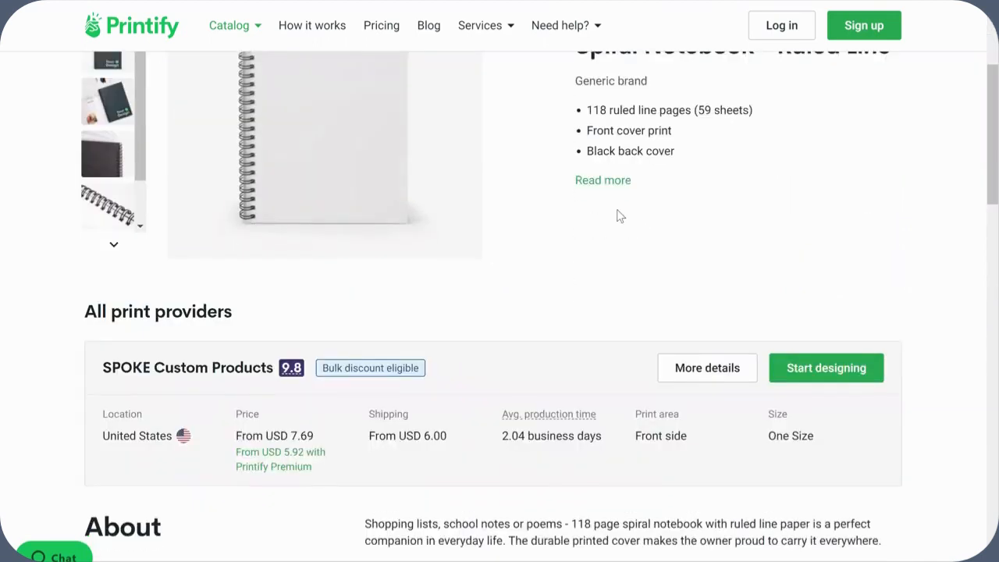
left_click(832, 371)
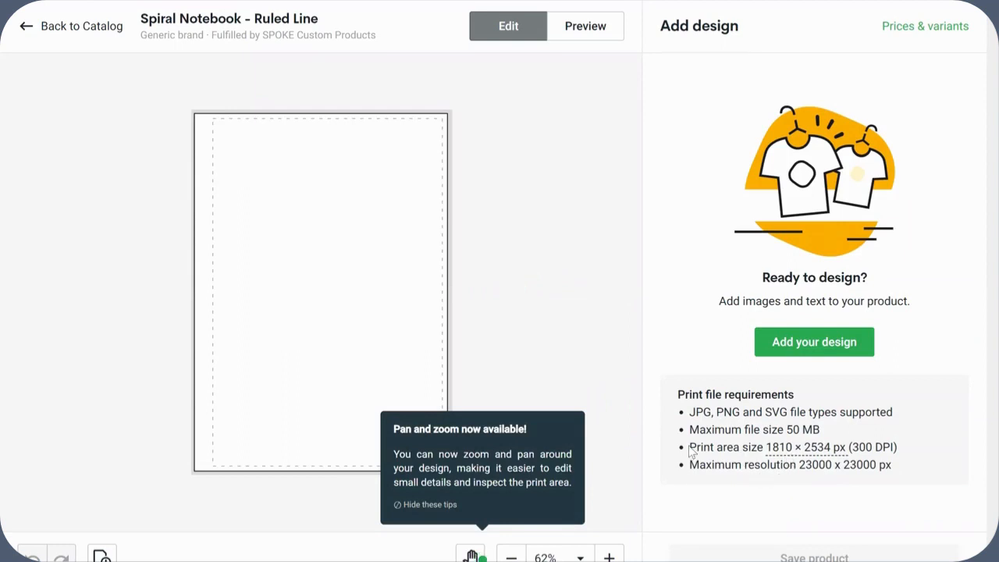
left_click_drag(690, 451, 906, 453)
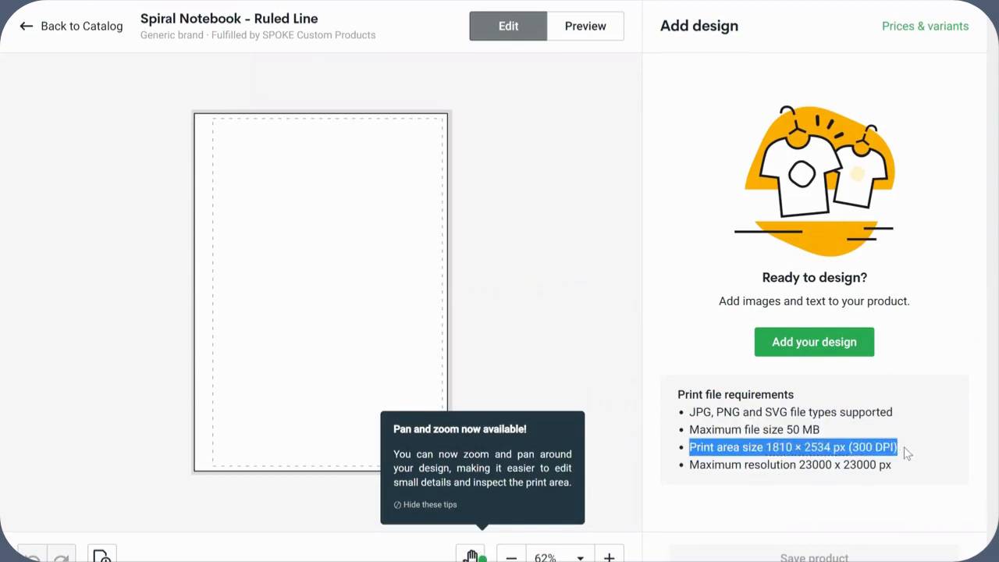
left_click_drag(766, 449, 845, 449)
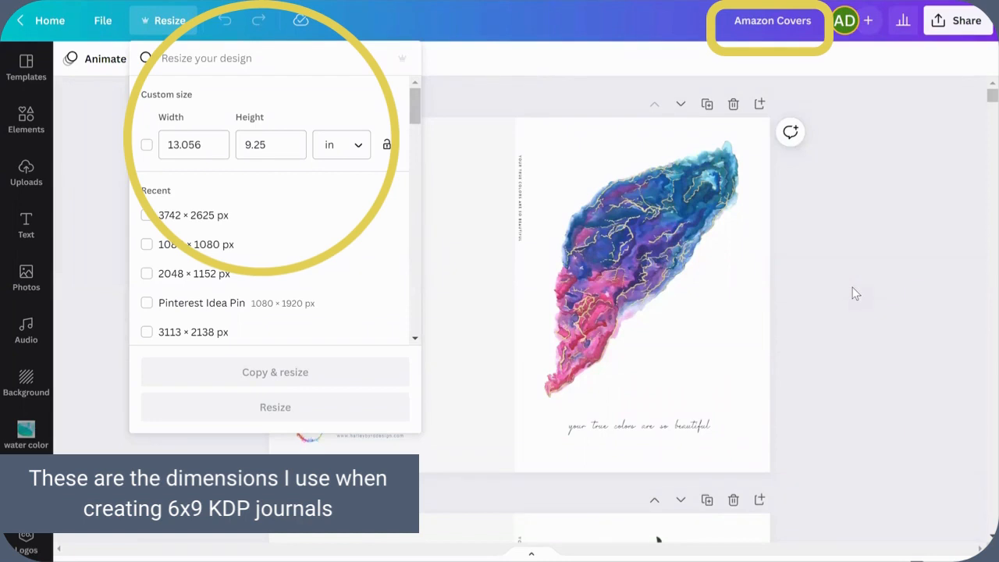
Back in Canva, check the Amazon Covers design's custom width and height.
left_click(204, 144)
left_click(278, 146)
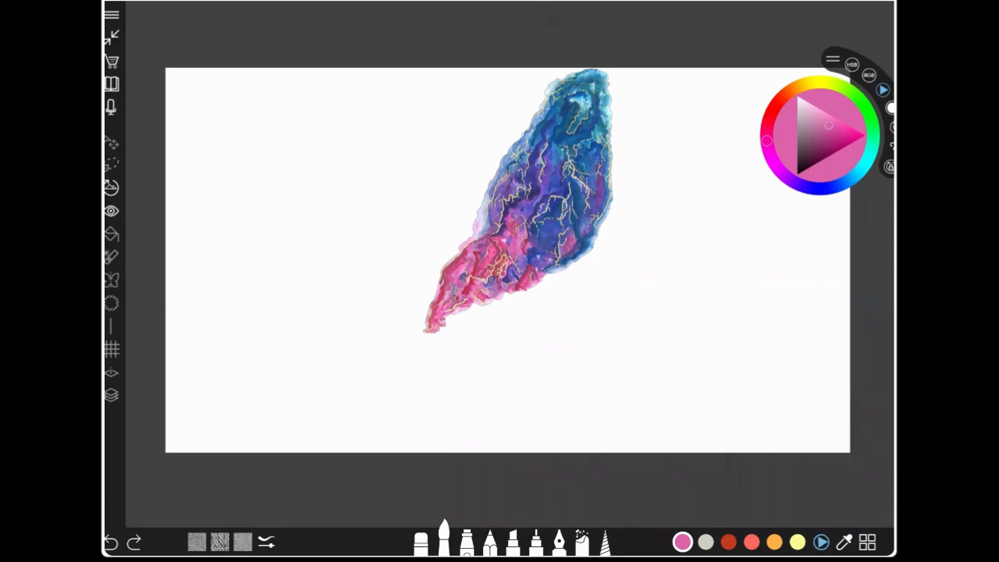
Switch to the painting app and examine the watercolor artwork's shape and edges, both up close and on the whole canvas.
left_click_drag(659, 285, 653, 339)
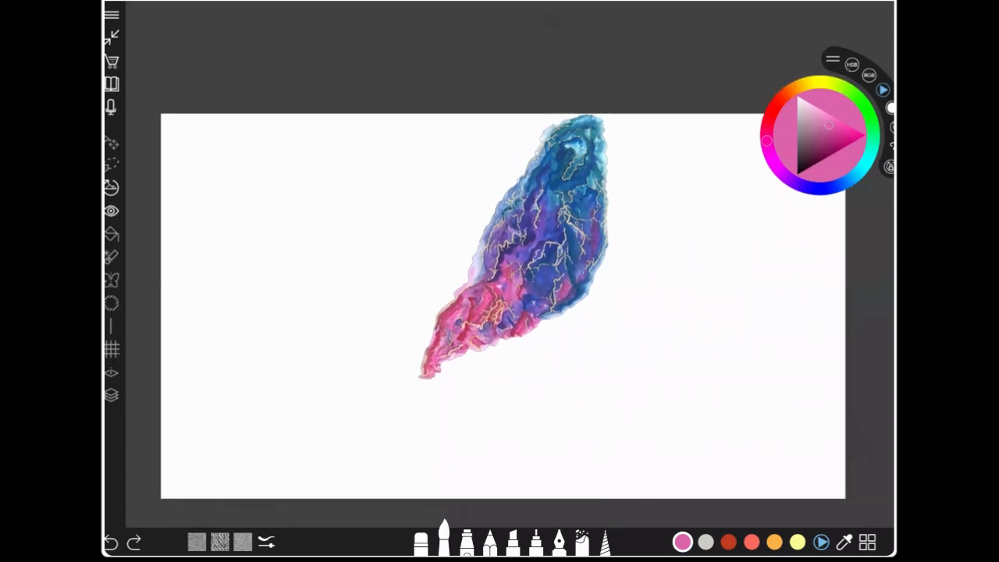
scroll(629, 355, "up", 5)
scroll(628, 355, "down", 2)
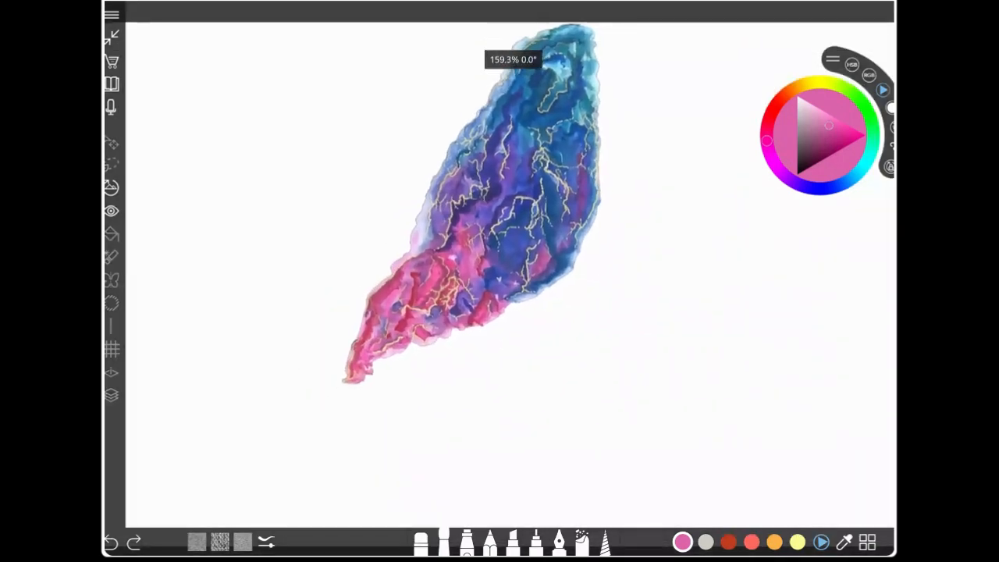
scroll(629, 355, "up", 1)
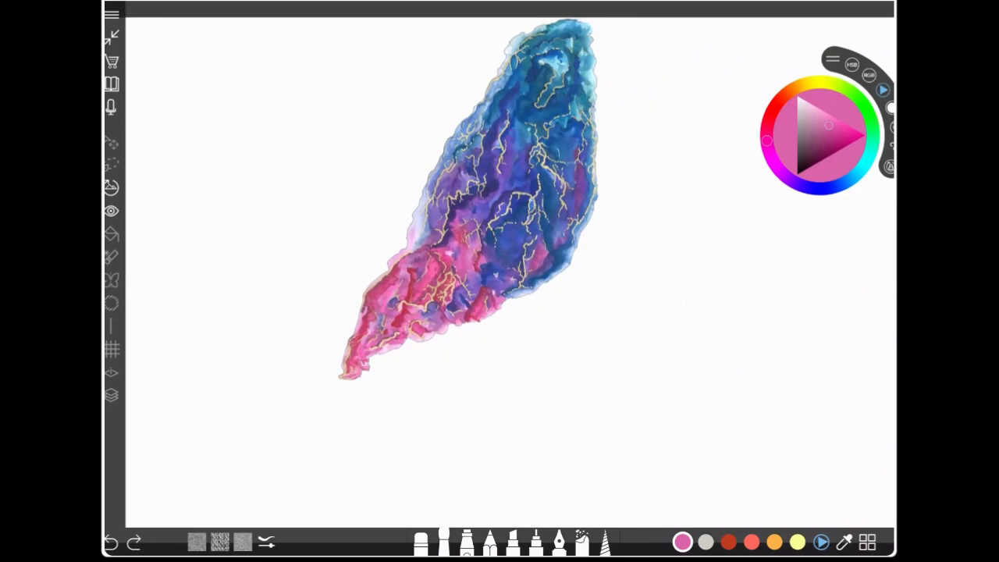
left_click_drag(682, 411, 635, 406)
scroll(671, 365, "down", 3)
scroll(671, 365, "down", 2)
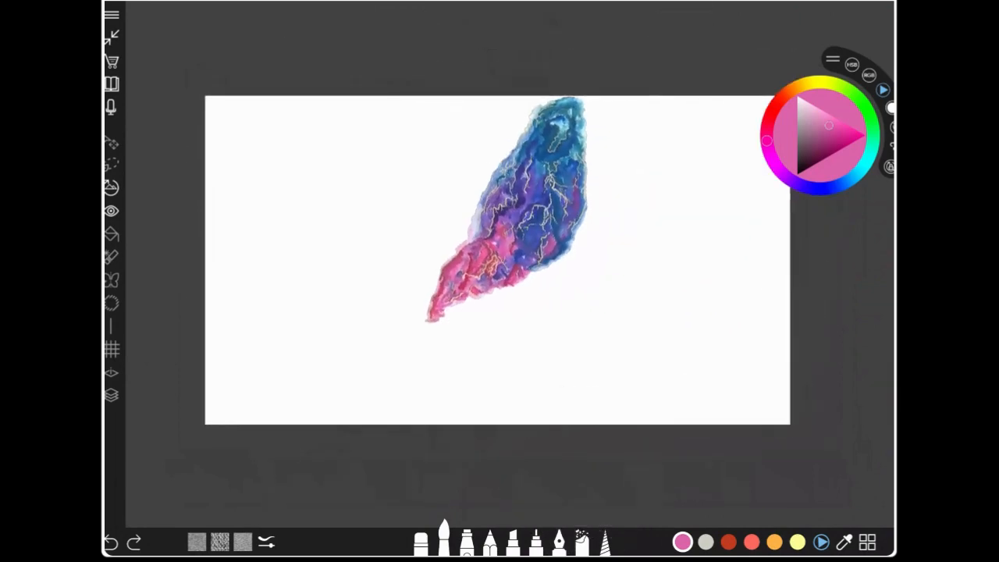
scroll(580, 198, "up", 5)
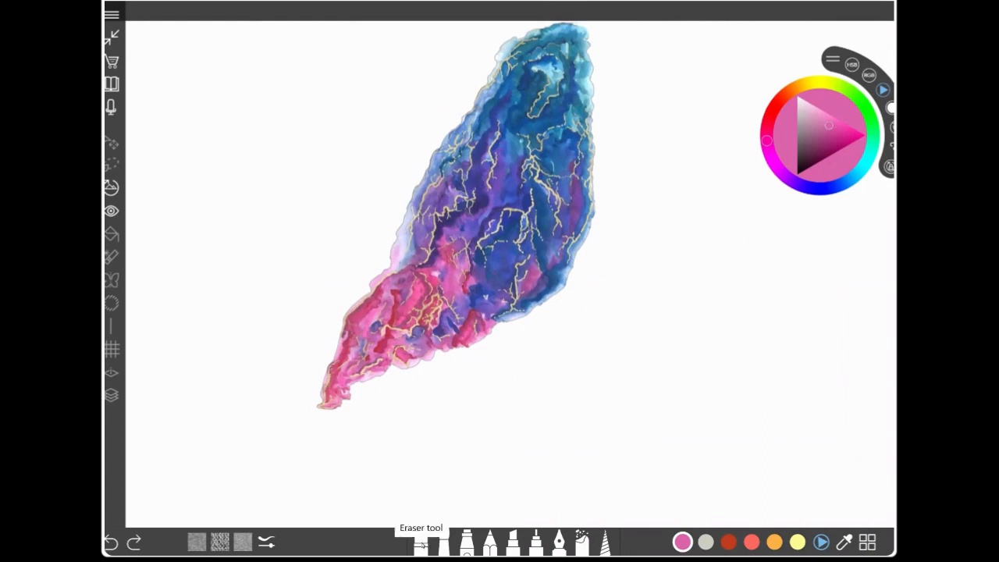
Select the eraser and slightly reduce its size while keeping full opacity, with the watercolor artwork enlarged on the canvas.
left_click(420, 543)
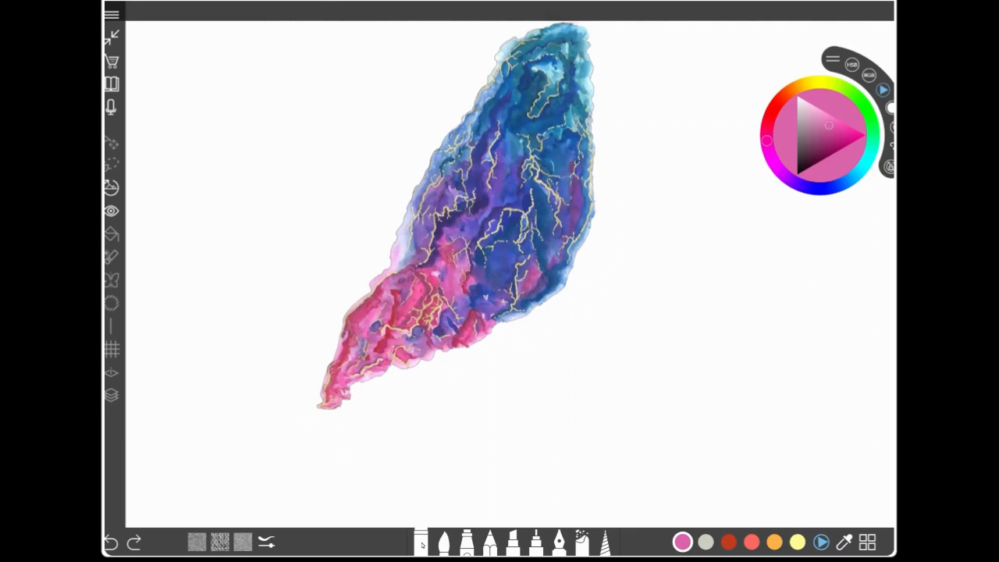
left_click(444, 544)
left_click(422, 540)
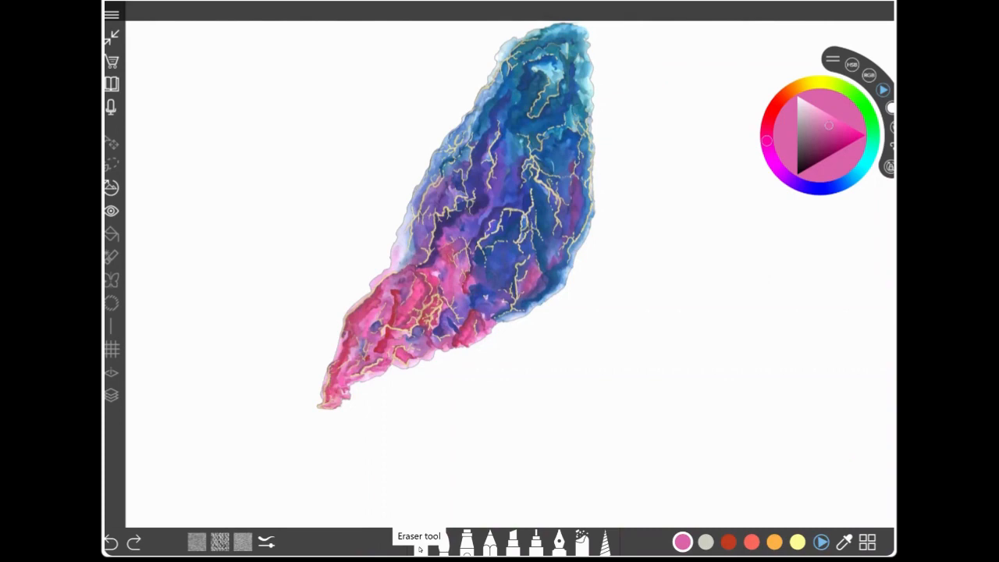
scroll(624, 212, "up", 3)
left_click_drag(635, 176, 677, 239)
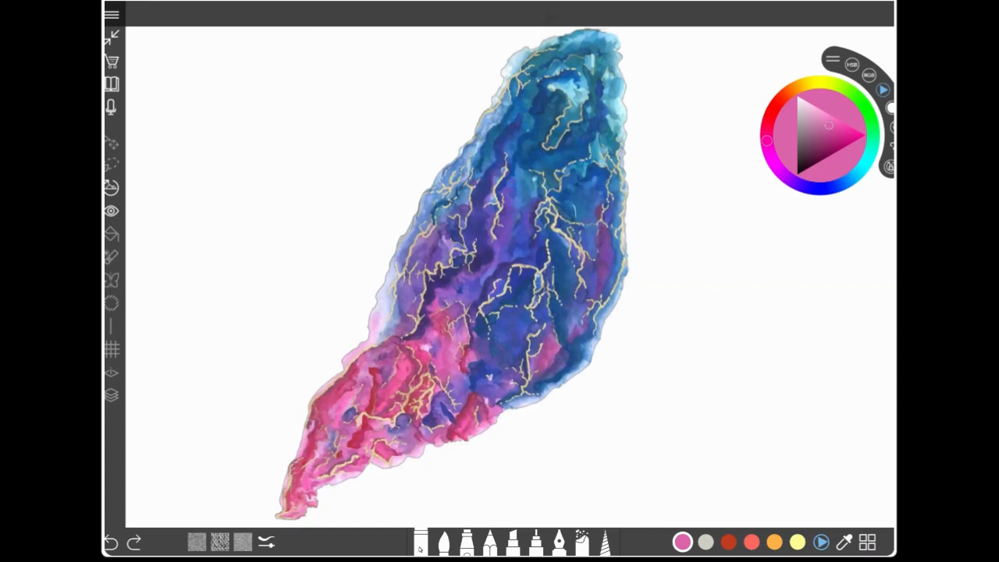
left_click(420, 549)
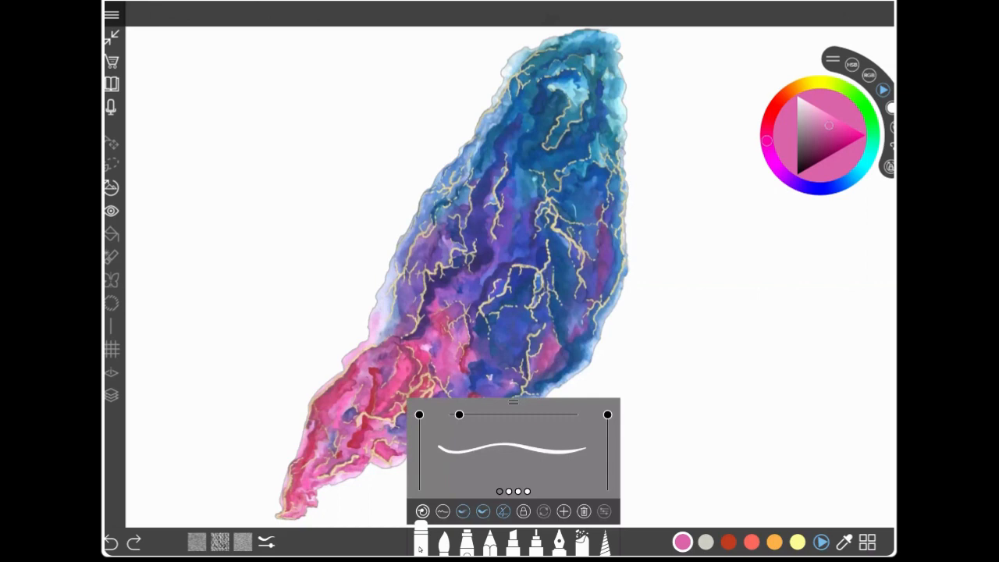
mouse_move(607, 414)
left_mouse_down()
mouse_move(607, 479)
mouse_move(607, 414)
left_mouse_up()
mouse_move(459, 414)
left_mouse_down()
mouse_move(523, 414)
mouse_move(455, 414)
left_mouse_up()
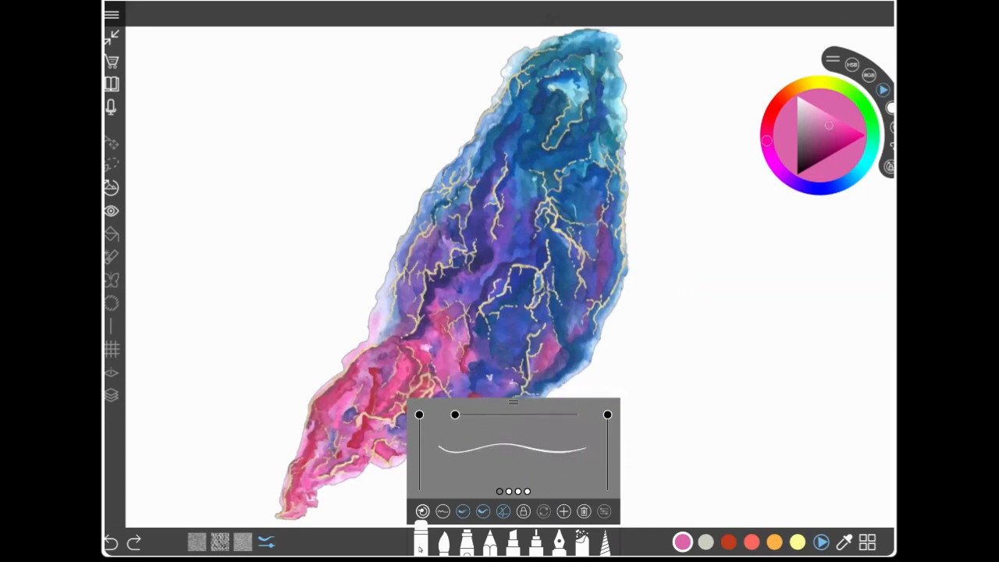
Try erasing a spot along the upper-left edge of the watercolor artwork, and undo the erasure.
left_click(522, 74)
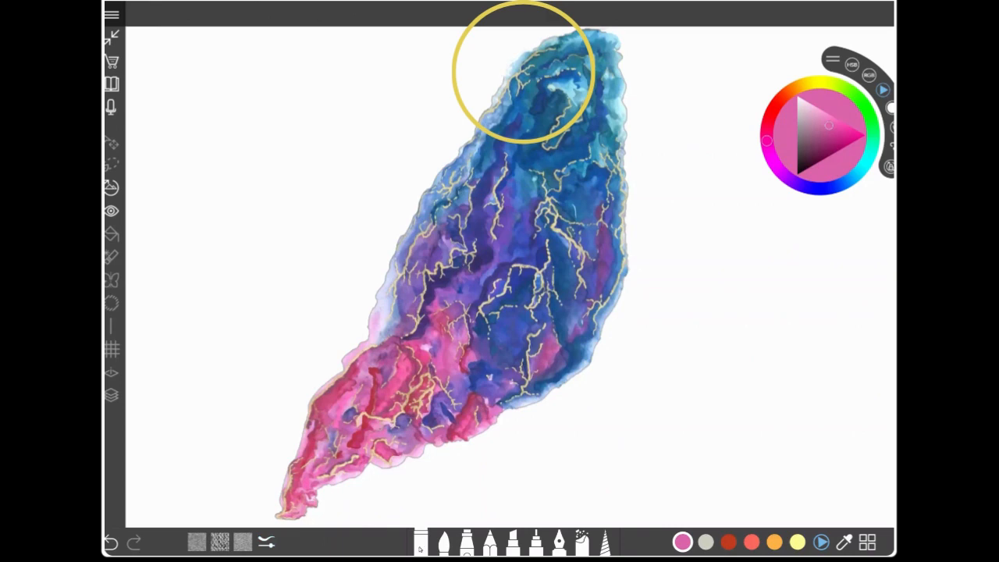
left_click(111, 541)
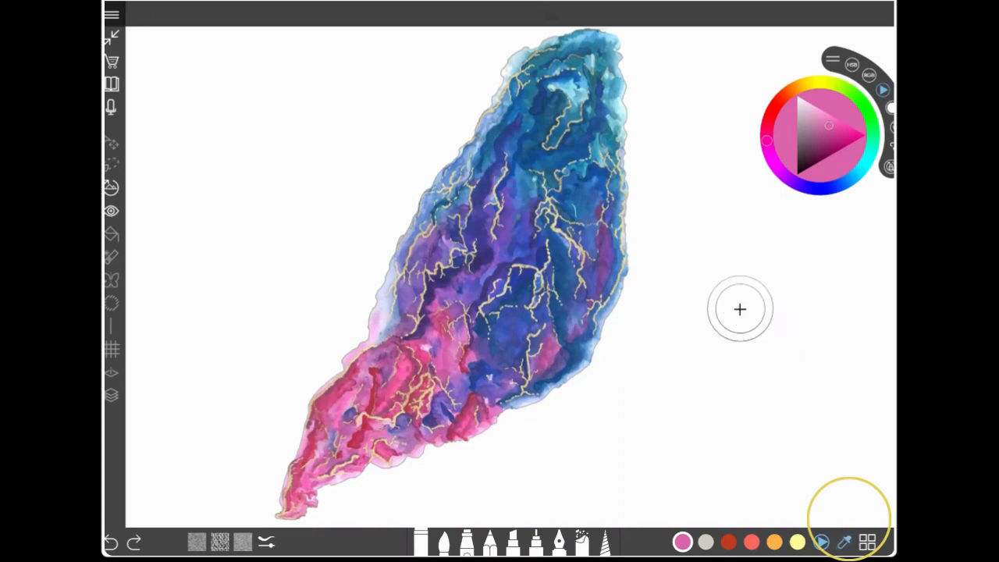
Sample blue from the middle of the artwork, try painting with it using the paint brush, and undo the attempt.
left_click(546, 240)
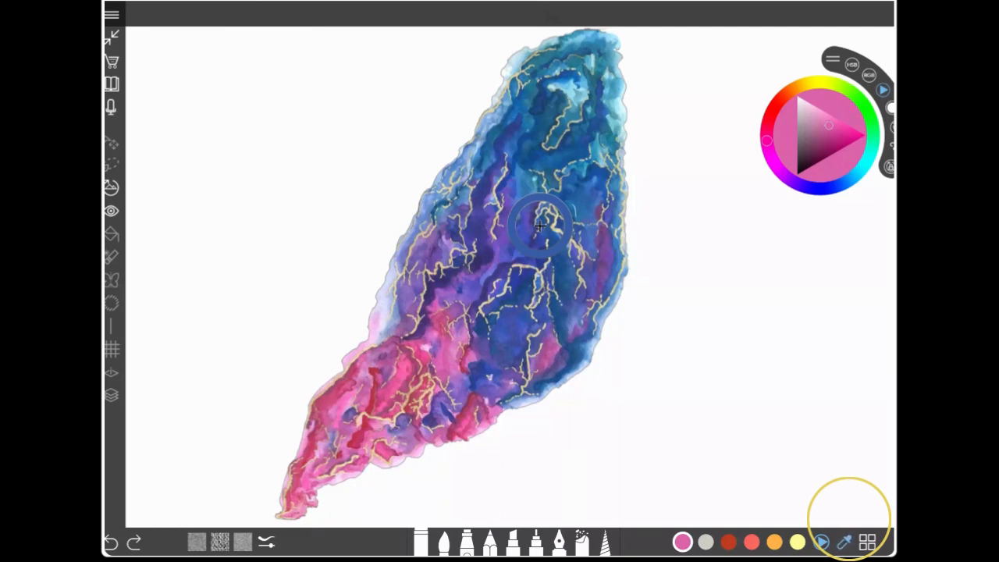
left_click(540, 226)
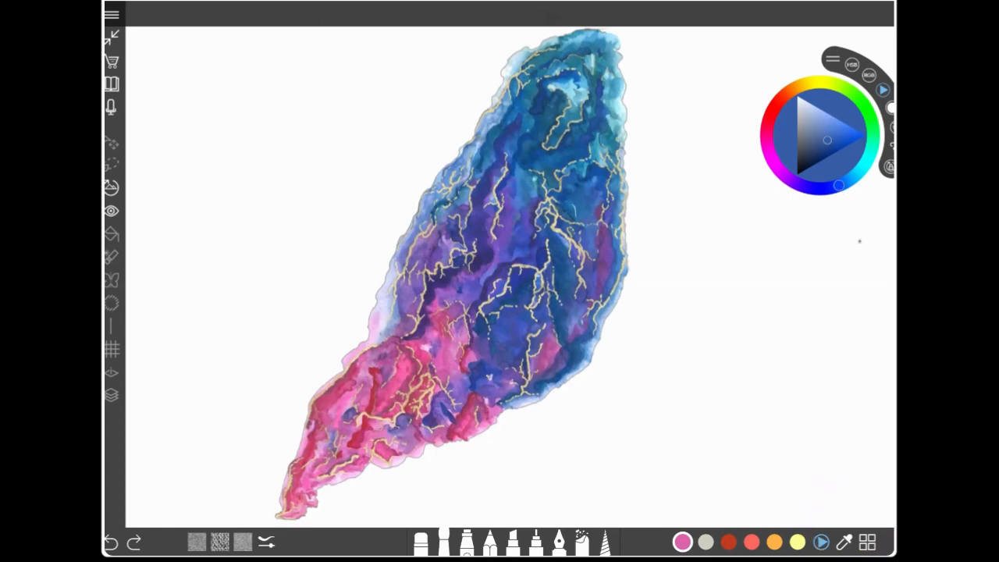
left_click(442, 540)
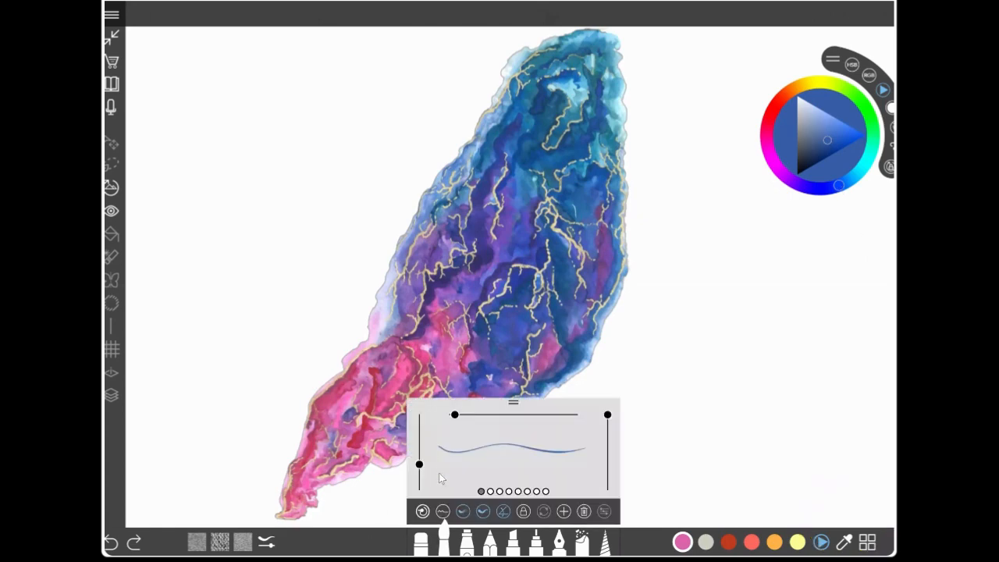
mouse_move(455, 415)
left_mouse_down()
mouse_move(606, 439)
mouse_move(608, 466)
mouse_move(607, 425)
left_mouse_up()
left_click(111, 541)
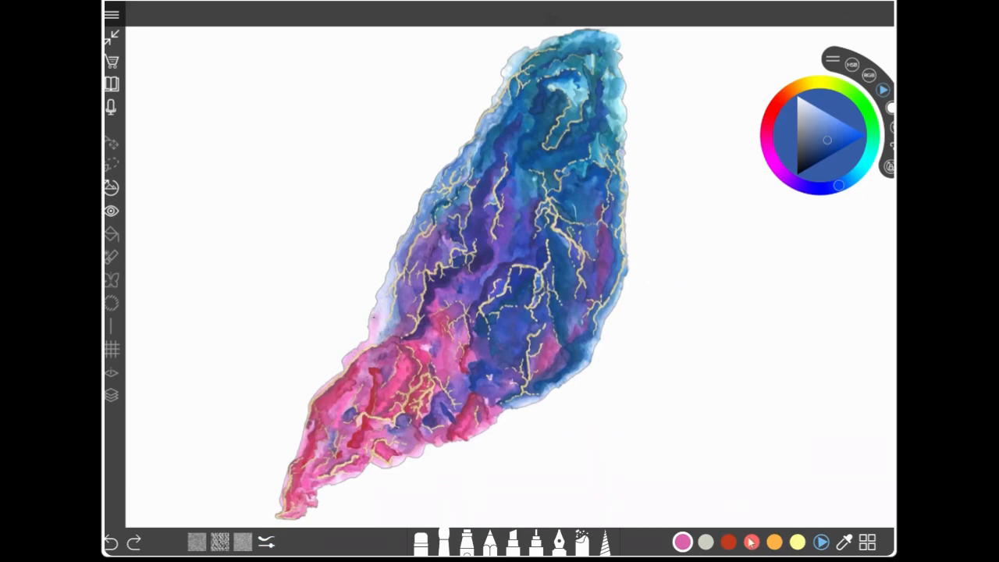
Sample light pink from the artwork's pale left edge, try filling in that edge with the brush, and undo the stroke.
left_click(844, 541)
left_click_drag(459, 326, 372, 331)
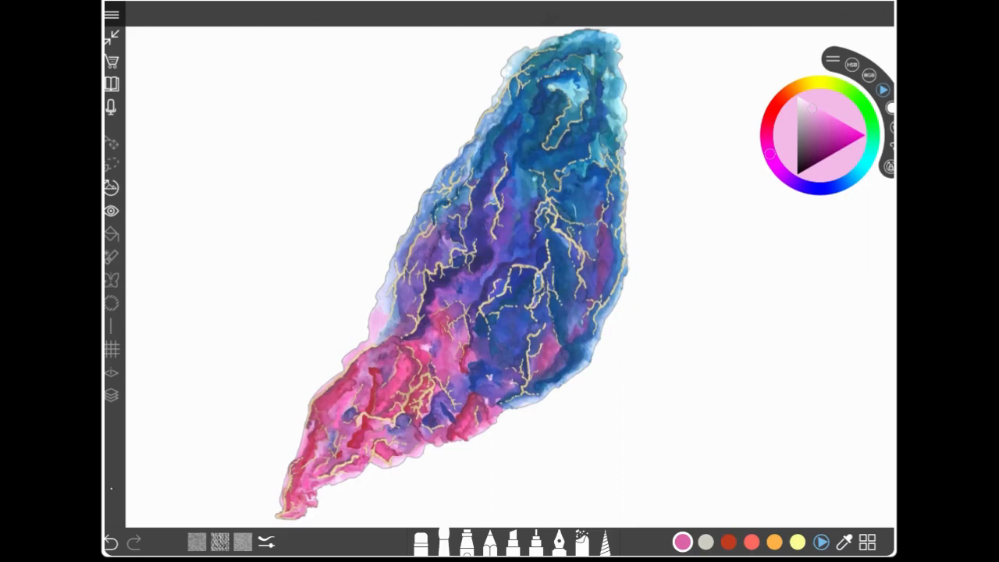
key("ctrl+z")
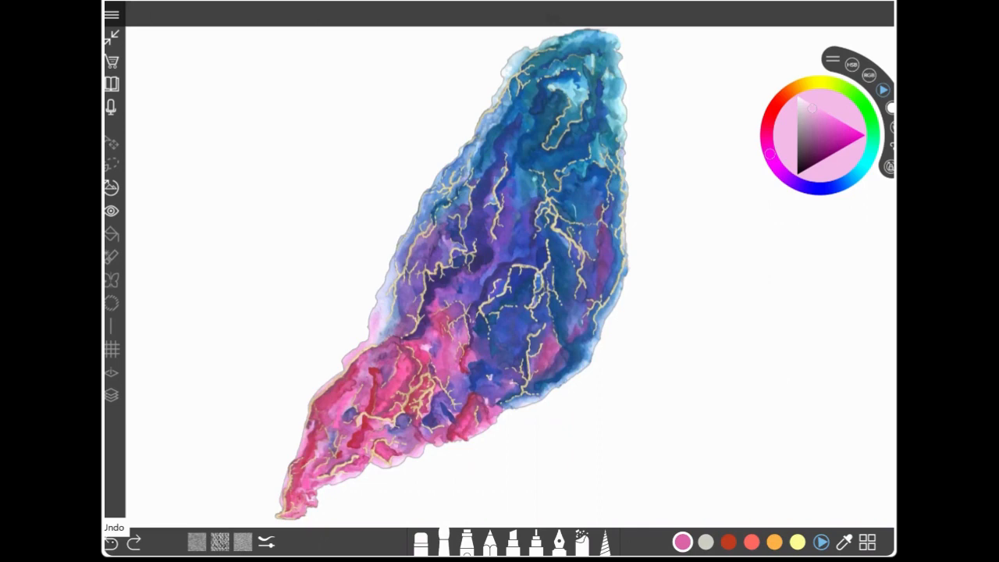
scroll(510, 277, "down", 3)
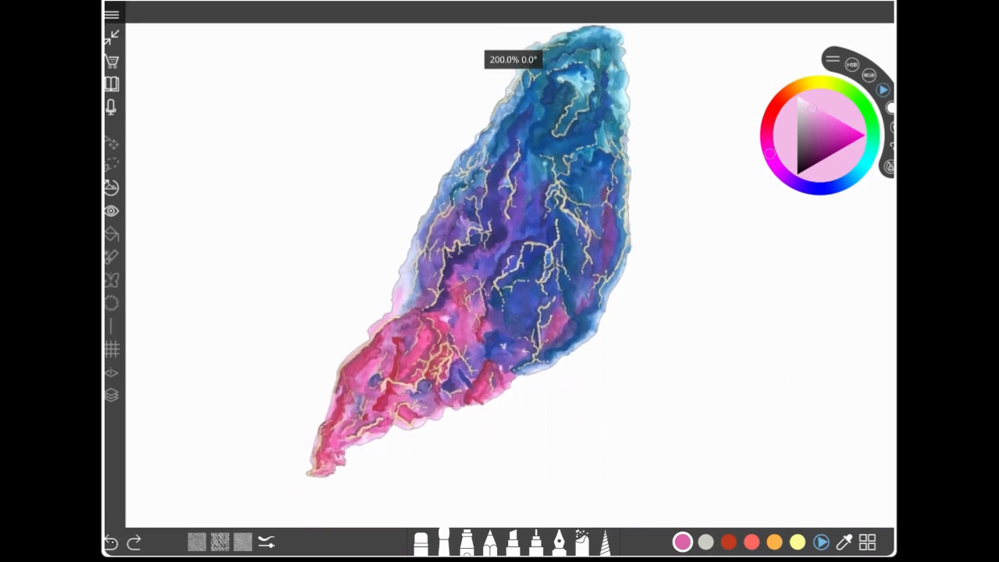
scroll(510, 276, "down", 3)
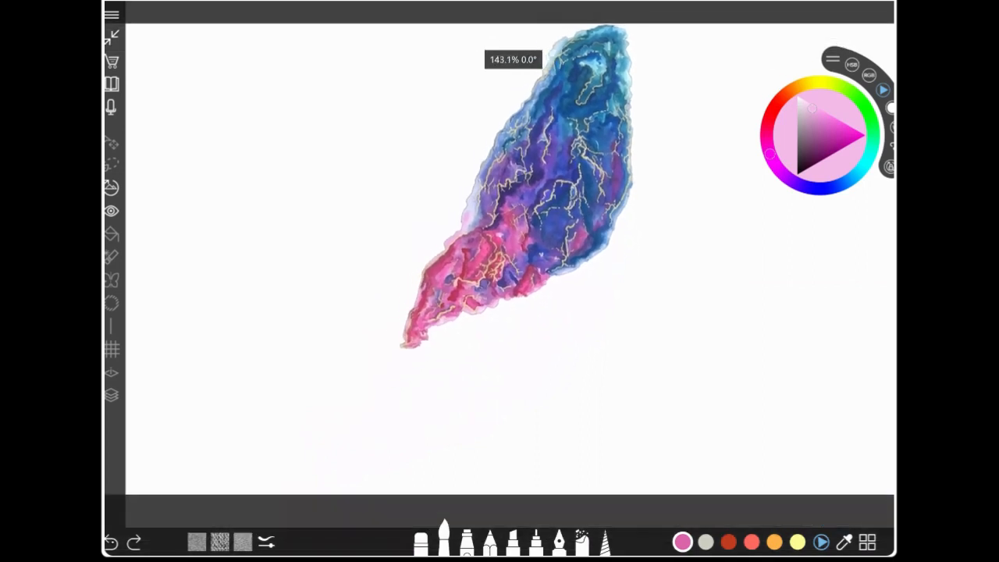
left_click_drag(624, 361, 640, 354)
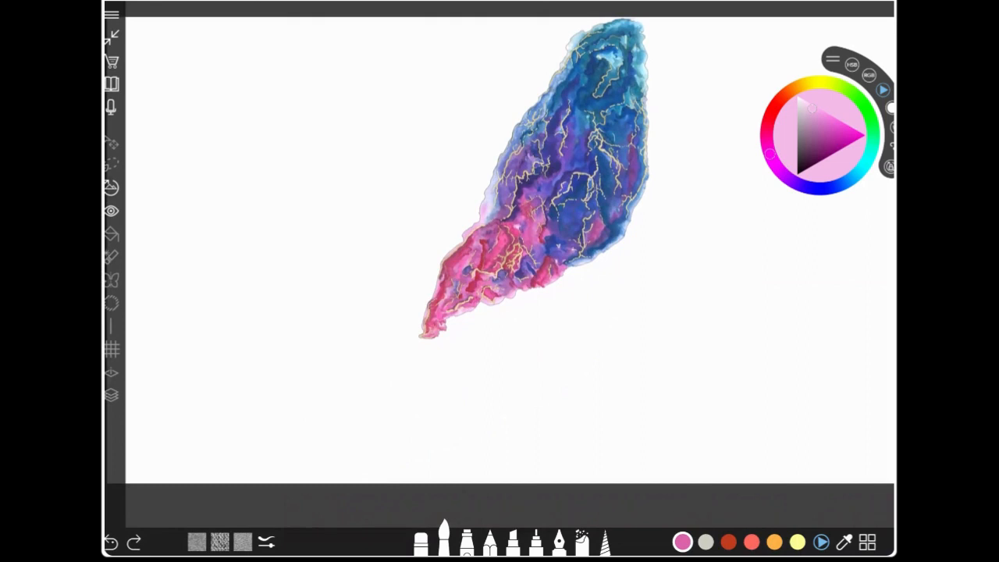
left_click_drag(546, 312, 542, 332)
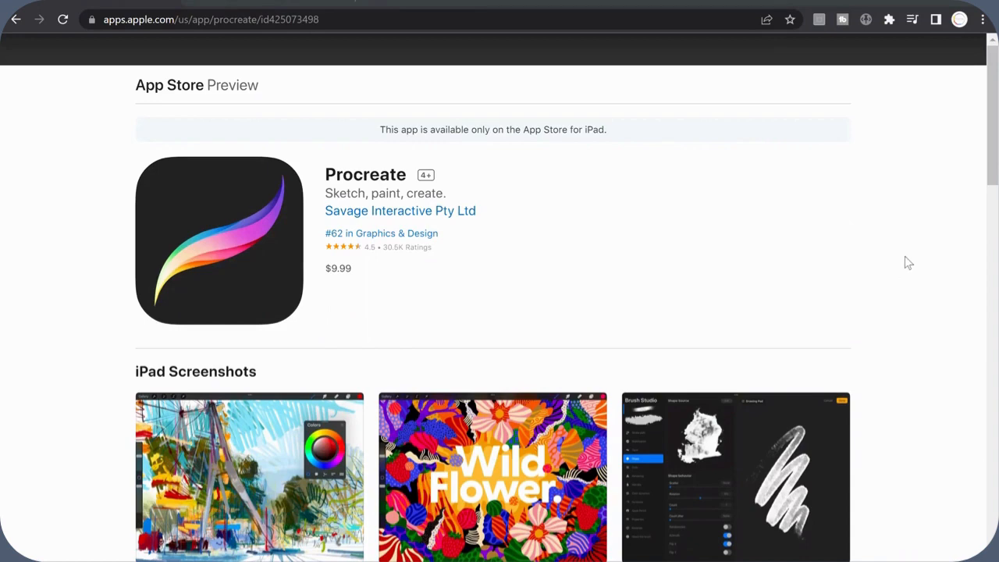
Switch to Procreate's App Store page and examine its screenshots, description, ratings, privacy details and compatibility information.
scroll(905, 258, "down", 2)
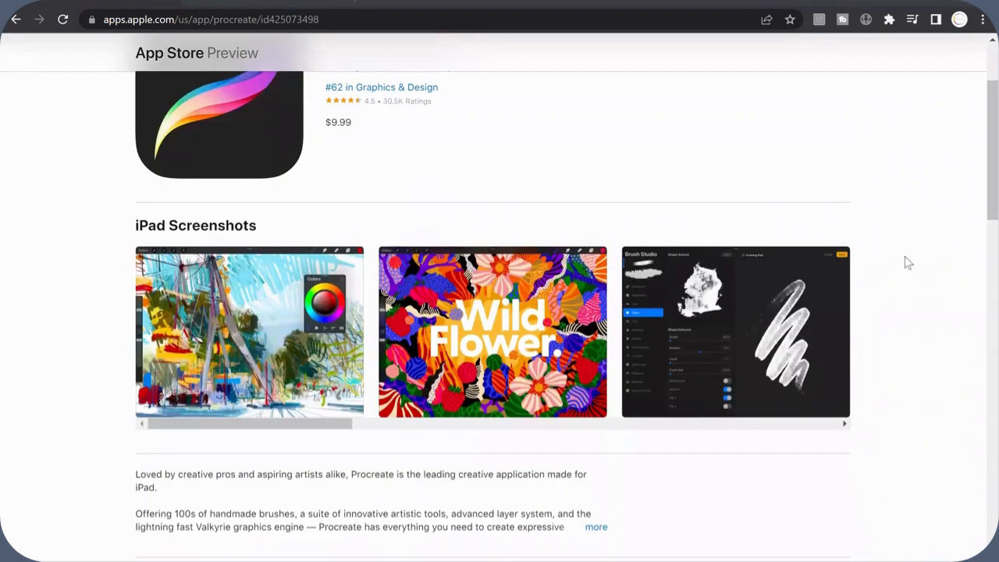
scroll(905, 257, "down", 3)
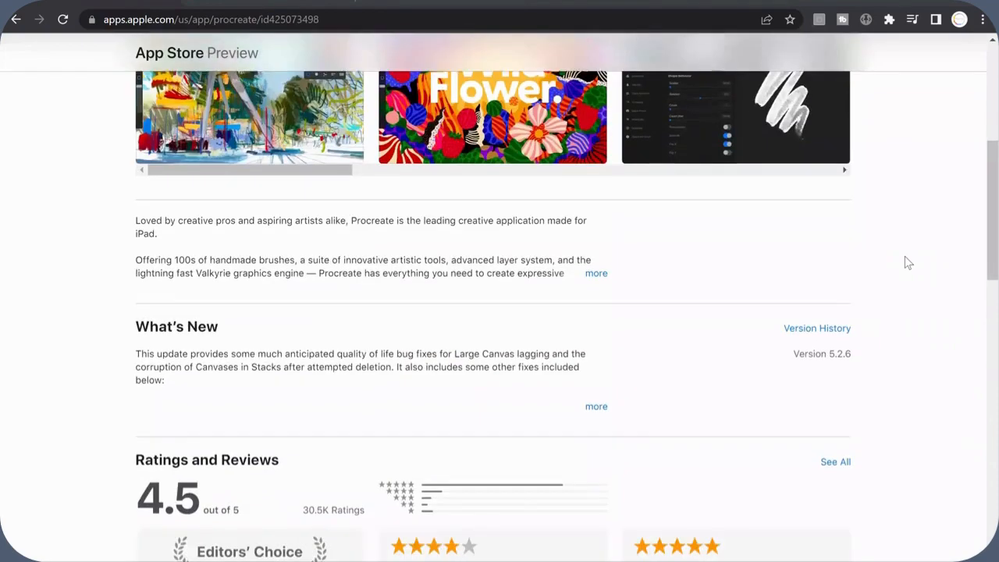
scroll(905, 264, "down", 2)
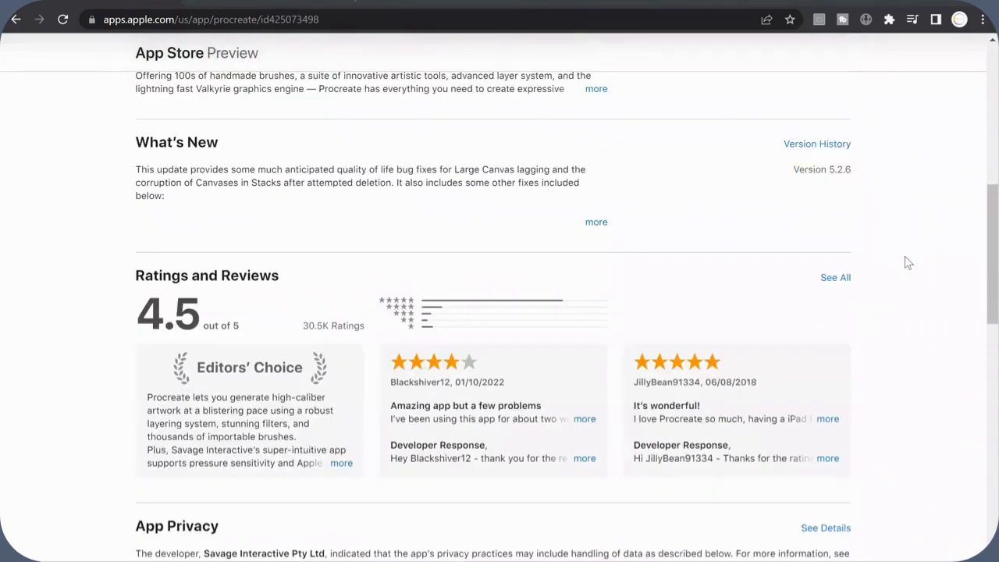
scroll(907, 262, "down", 3)
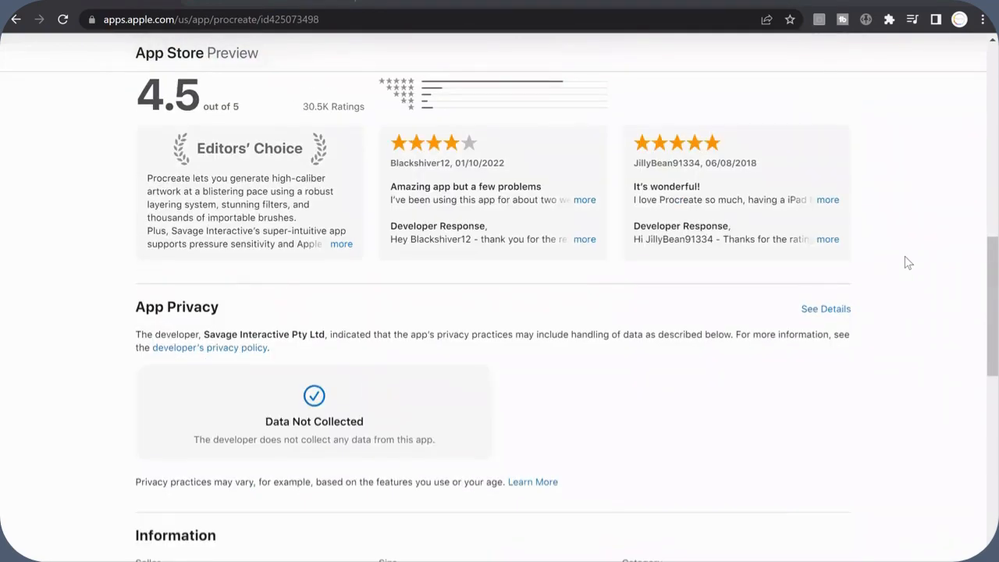
scroll(907, 262, "down", 2)
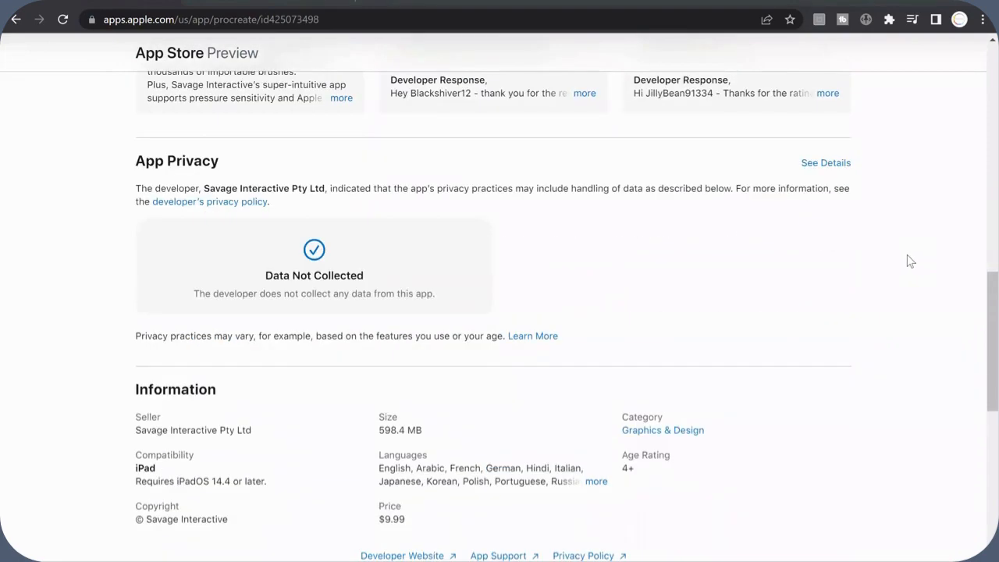
scroll(907, 261, "down", 5)
scroll(907, 261, "up", 13)
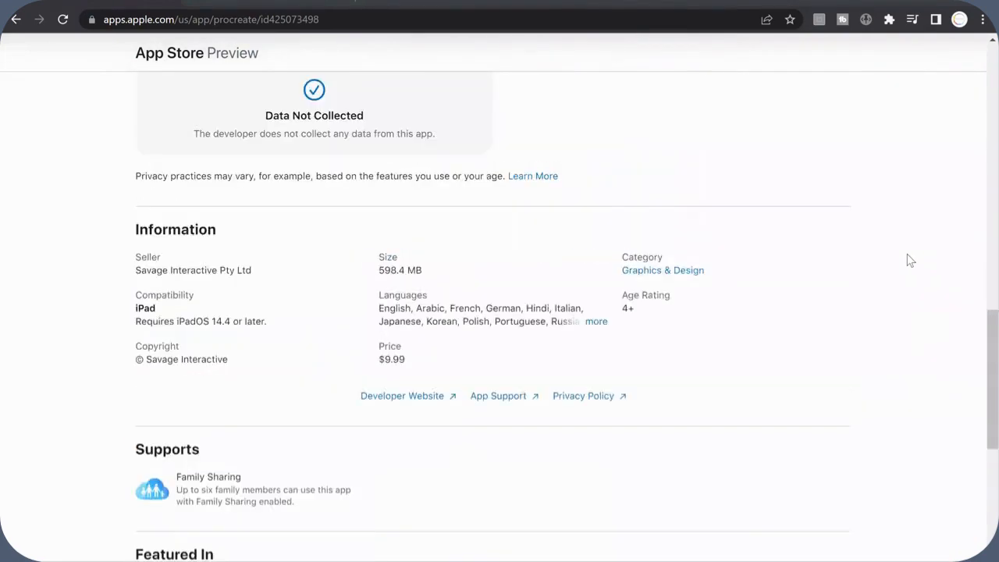
scroll(907, 261, "up", 4)
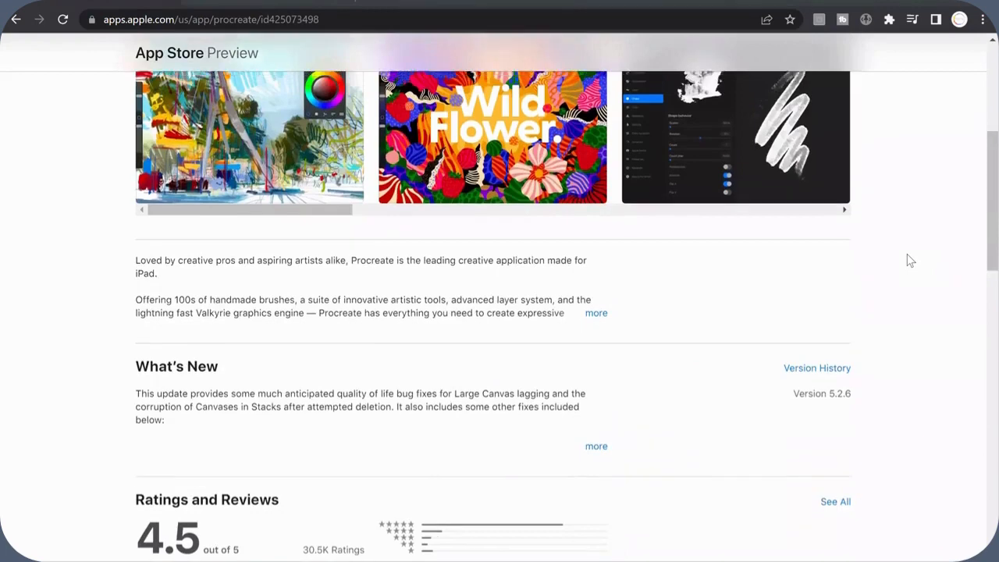